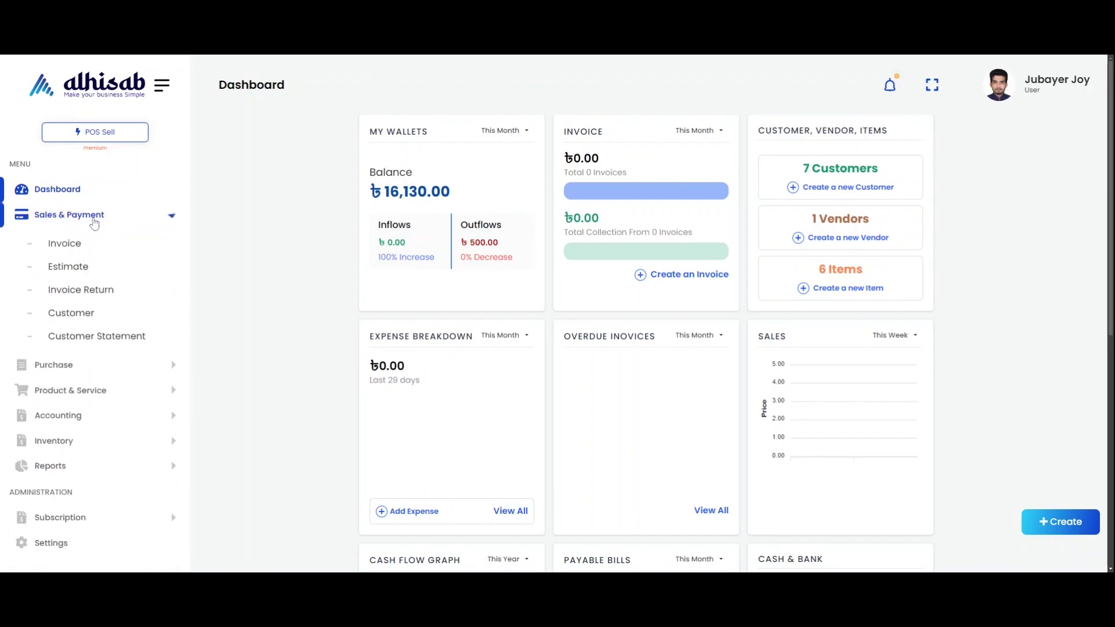
Open the sales invoice list, start a new invoice and open its customer selection.
{"action": "left_click", "coordinate": [93, 216]}
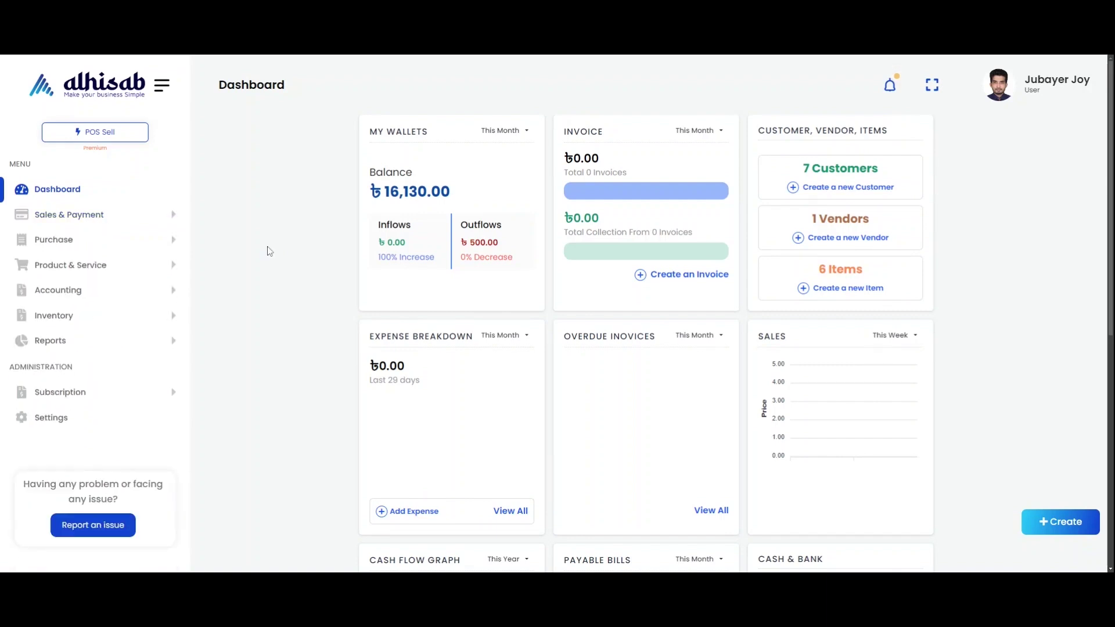
{"action": "left_click", "coordinate": [110, 216]}
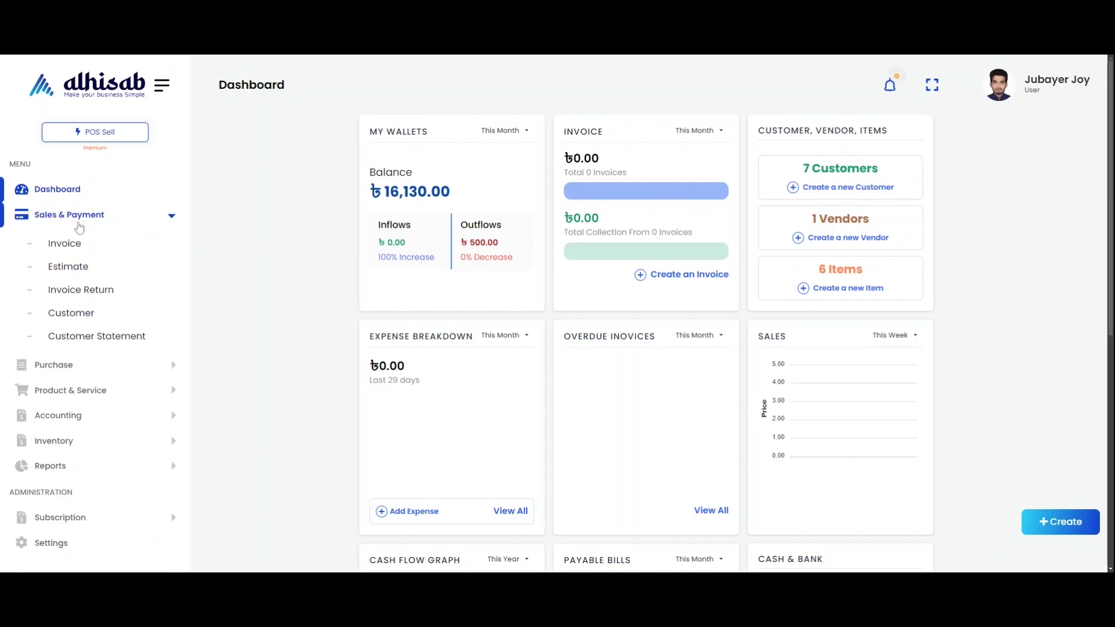
{"action": "left_click", "coordinate": [65, 245]}
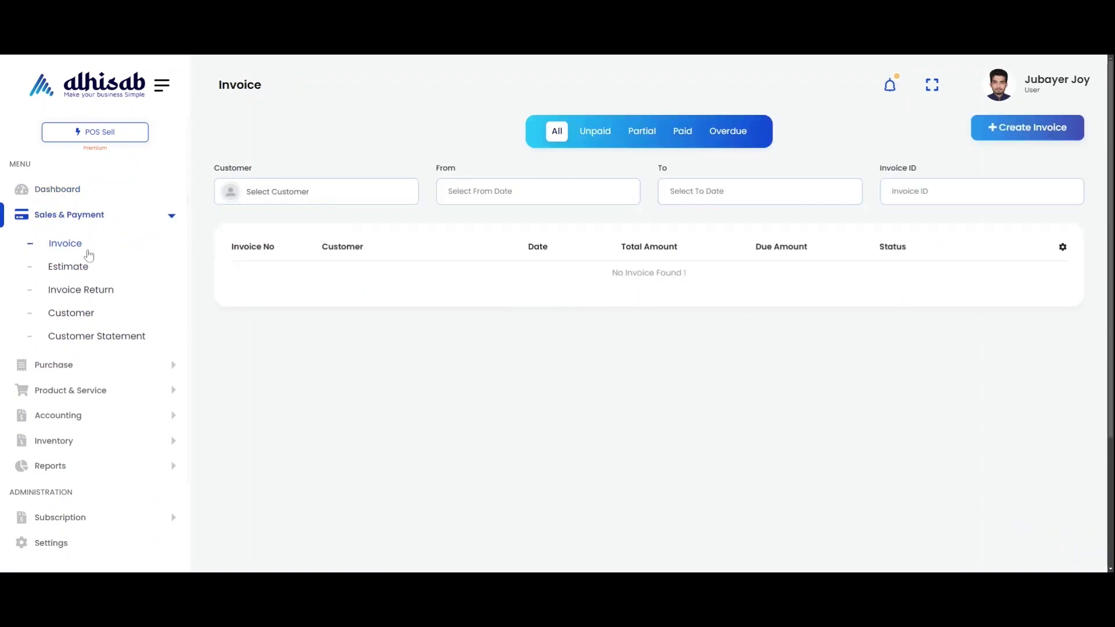
{"action": "left_click", "coordinate": [1016, 135]}
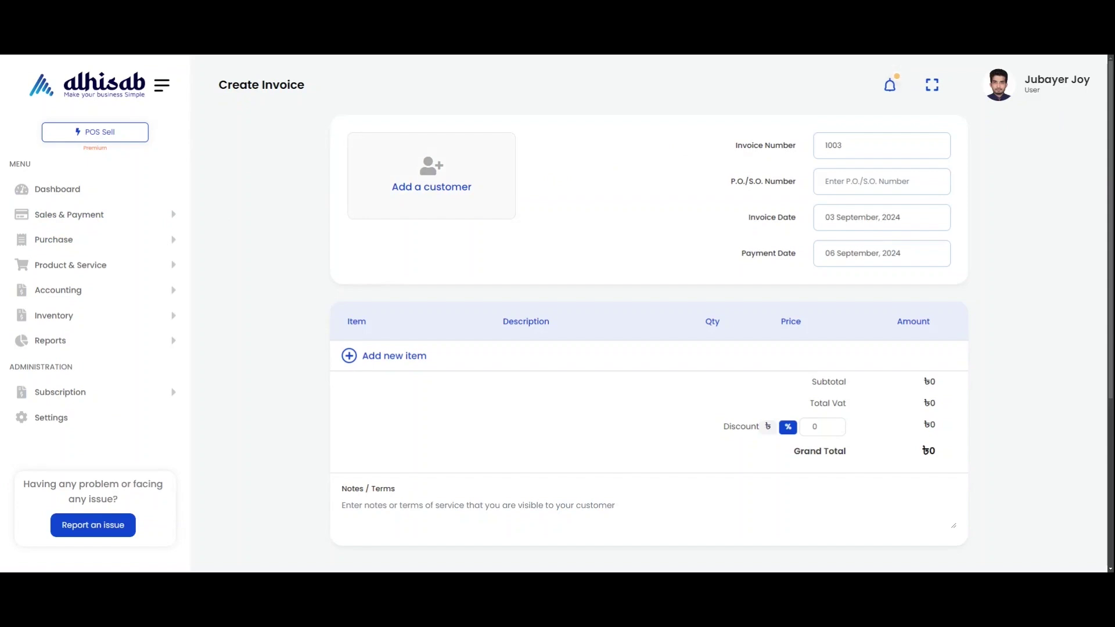
{"action": "left_click", "coordinate": [430, 174]}
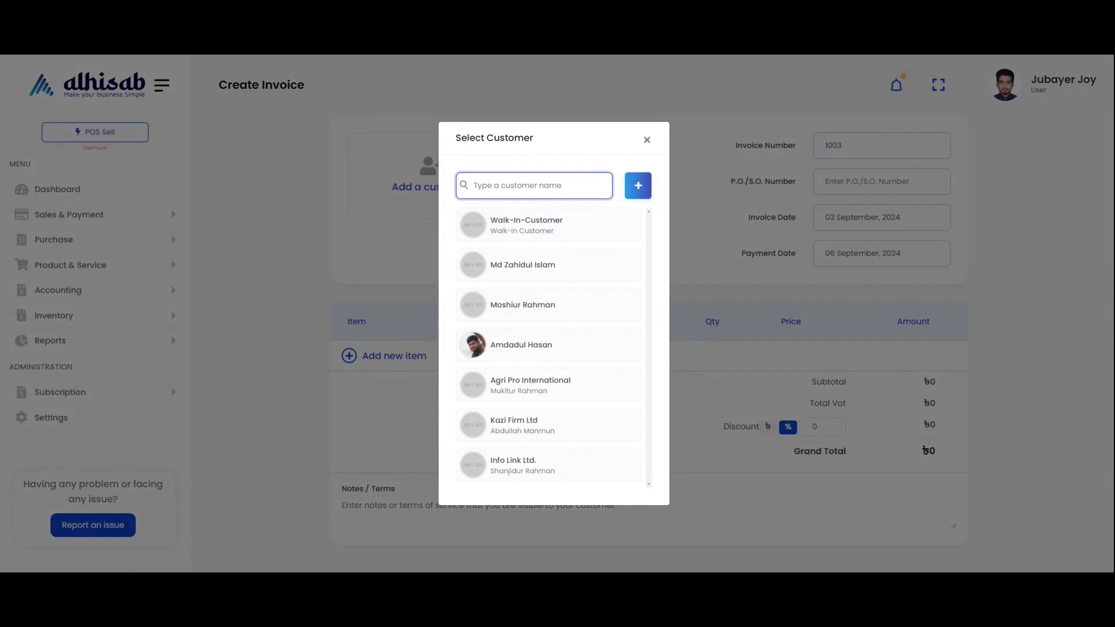
{"action": "left_click", "coordinate": [641, 191]}
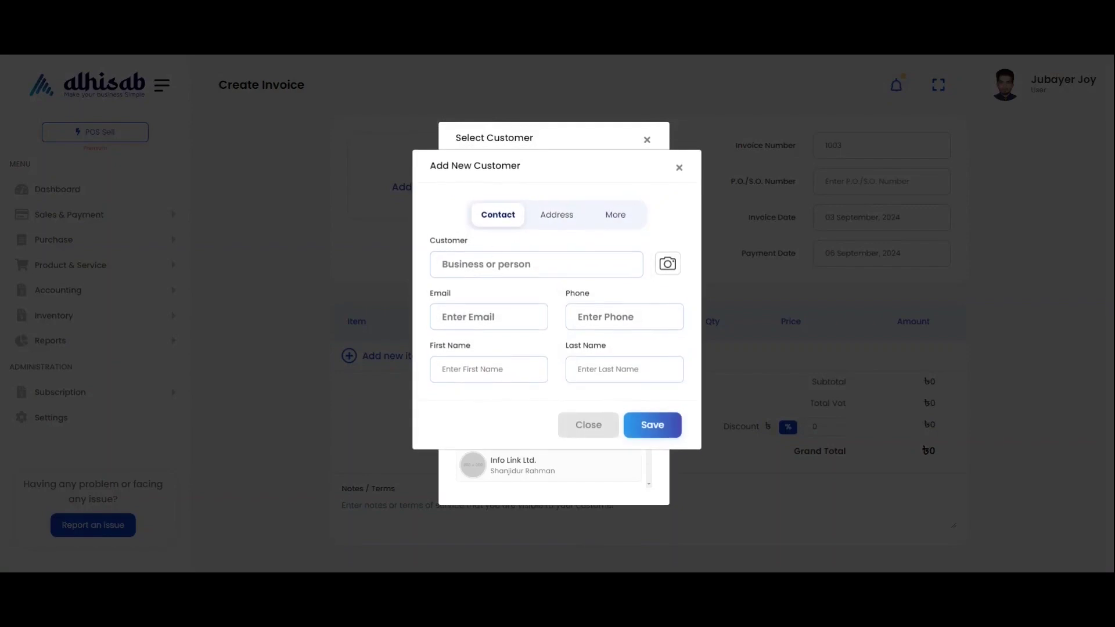
{"action": "left_click", "coordinate": [480, 313]}
{"action": "key", "text": "Tab"}
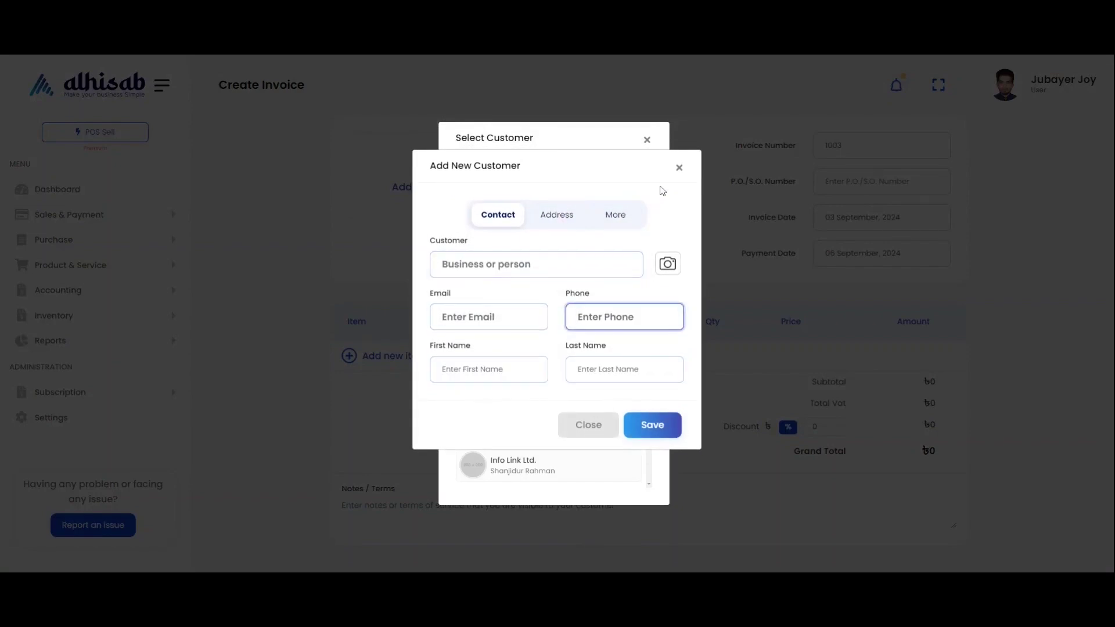
{"action": "left_click", "coordinate": [678, 166]}
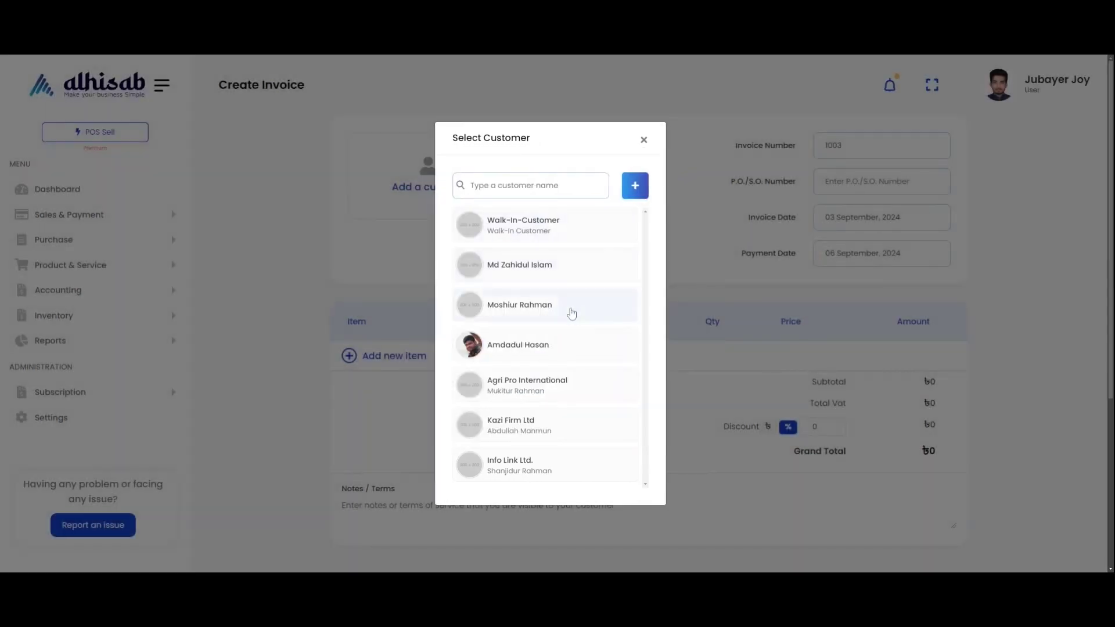
Bill the invoice to the existing individual customer who has a profile photo.
{"action": "left_click", "coordinate": [522, 350]}
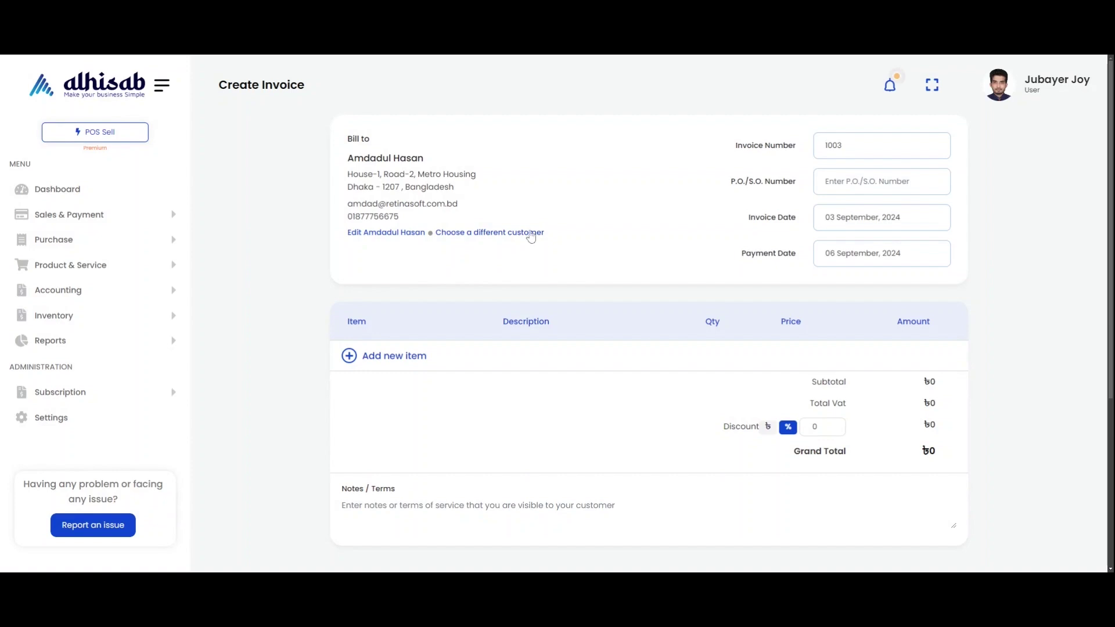
{"action": "scroll", "coordinate": [599, 242], "scroll_direction": "down", "scroll_amount": 1}
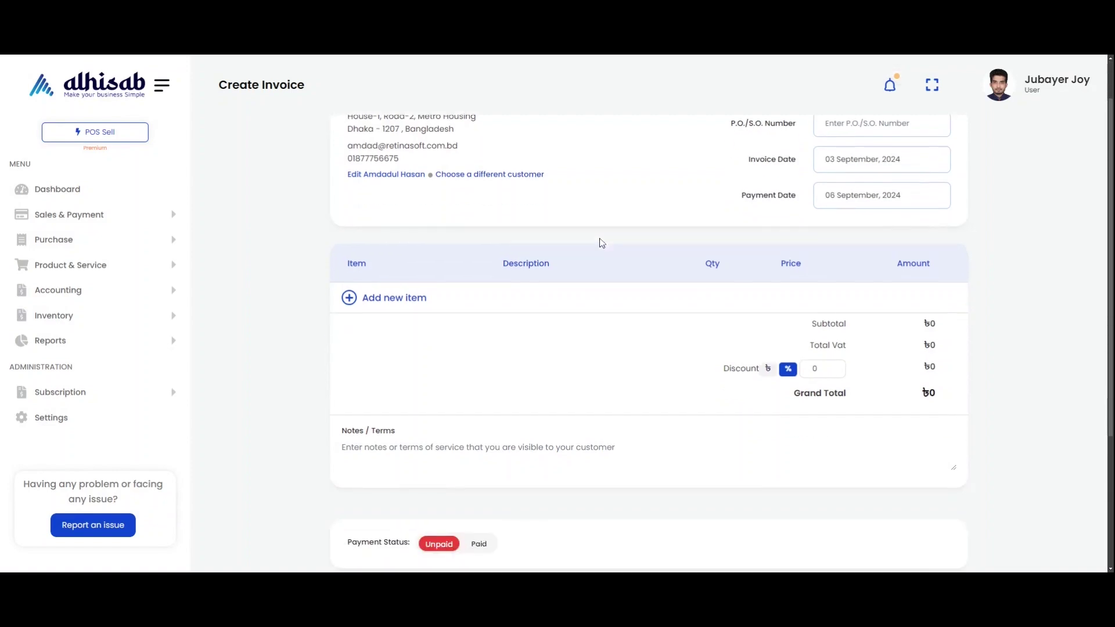
{"action": "scroll", "coordinate": [577, 281], "scroll_direction": "up", "scroll_amount": 1}
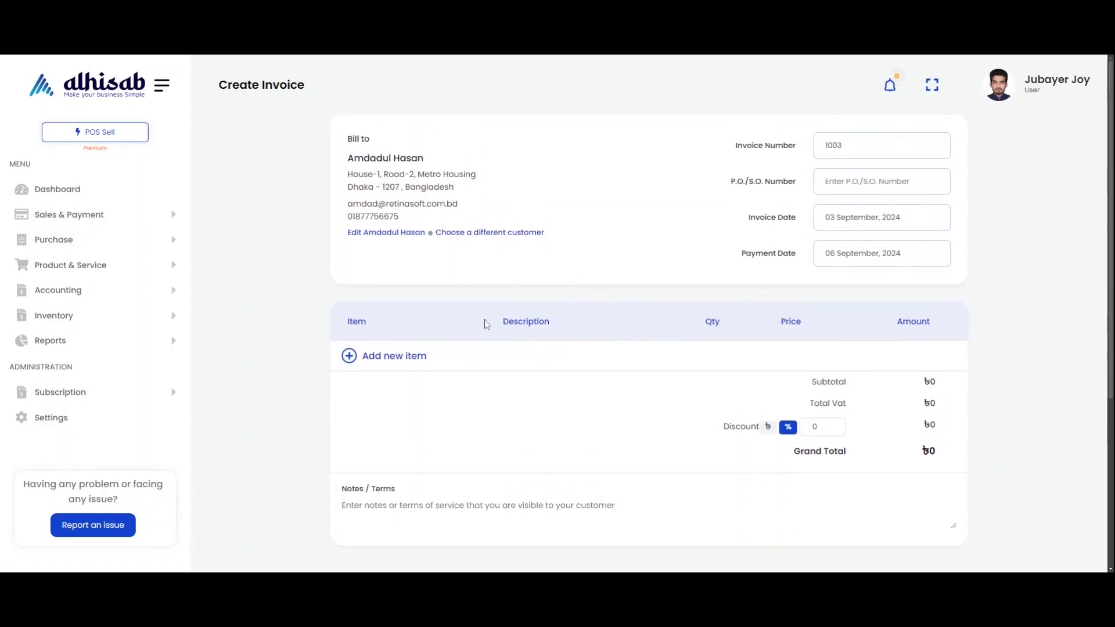
Add iPhone 15 to the invoice from its available inventory batch.
{"action": "left_click", "coordinate": [383, 361]}
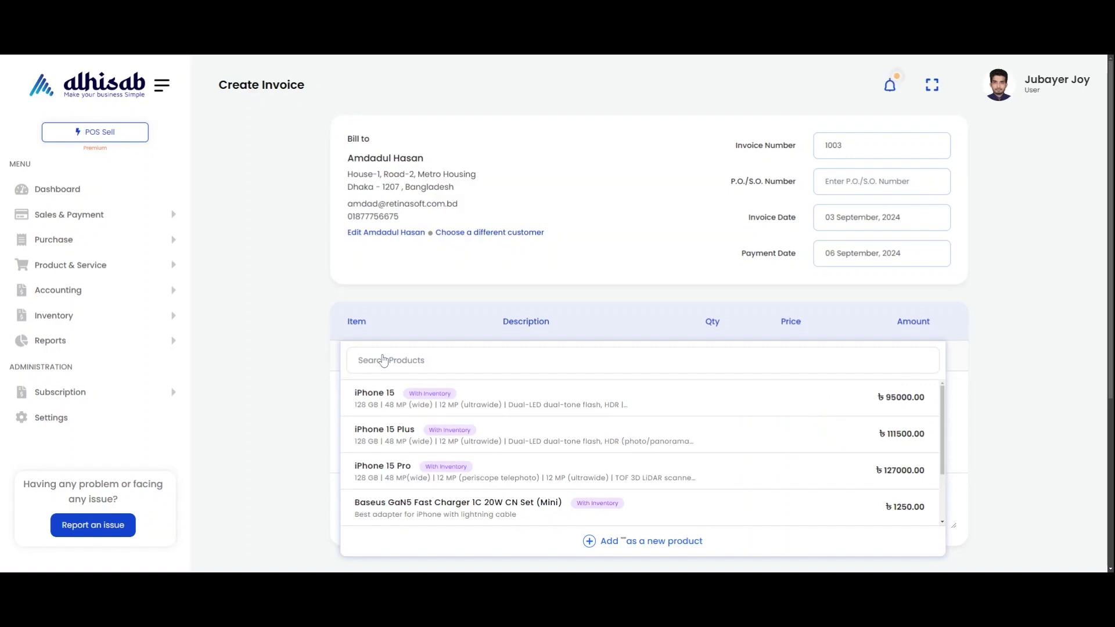
{"action": "left_click", "coordinate": [381, 401]}
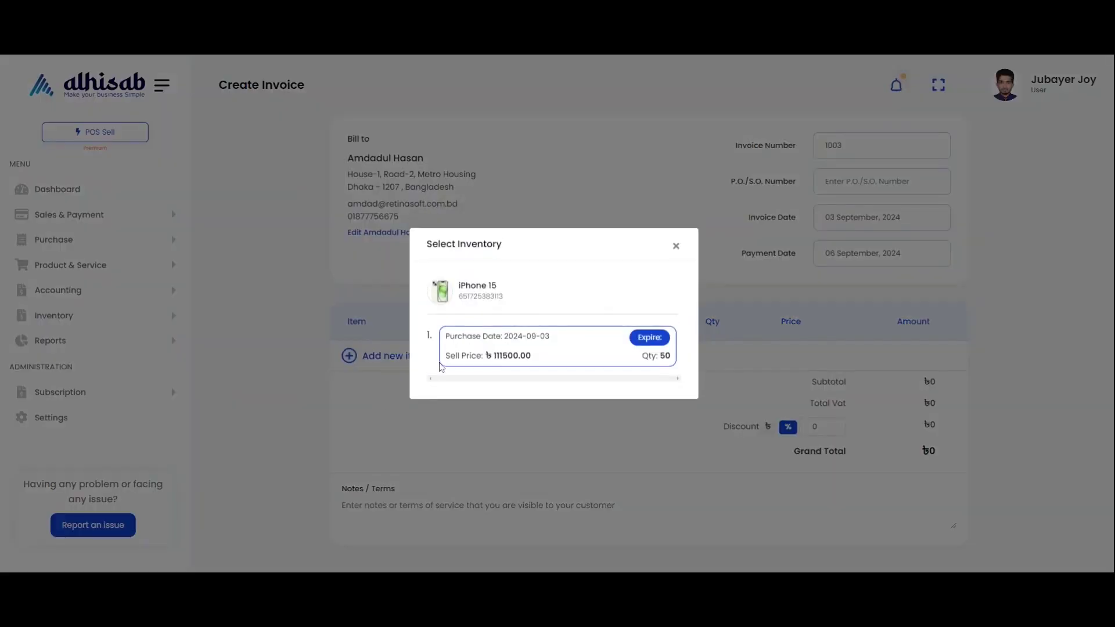
{"action": "left_click", "coordinate": [544, 344]}
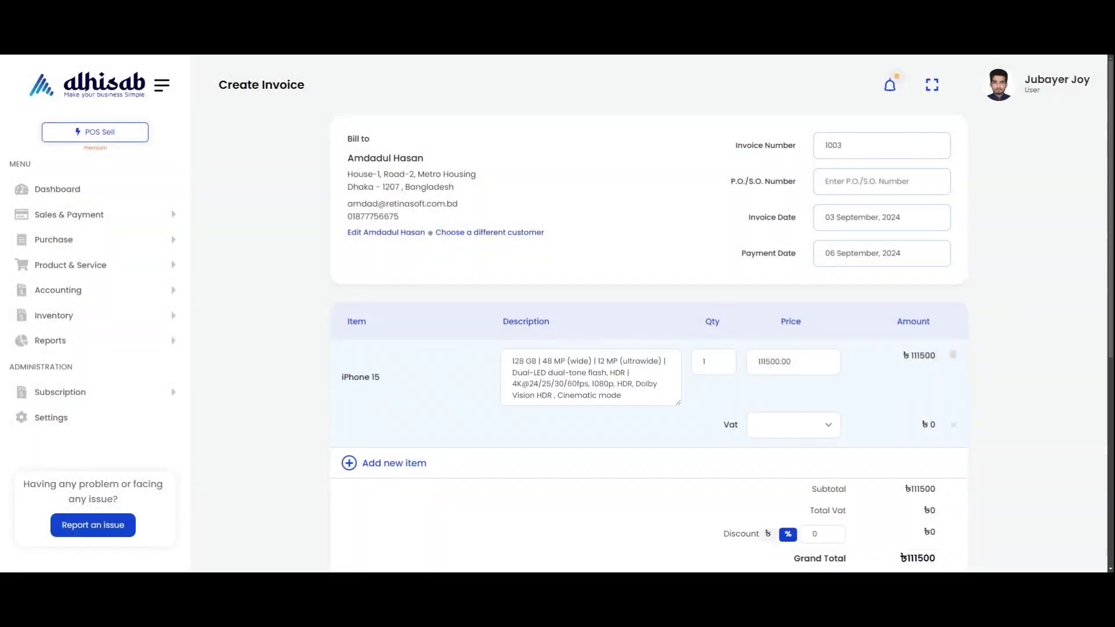
Add the Baseus GaN5 Fast Charger 1C 20W CN Set (Mini) as a second invoice item from its inventory batch.
{"action": "scroll", "coordinate": [496, 413], "scroll_direction": "down", "scroll_amount": 1}
{"action": "left_click", "coordinate": [407, 408]}
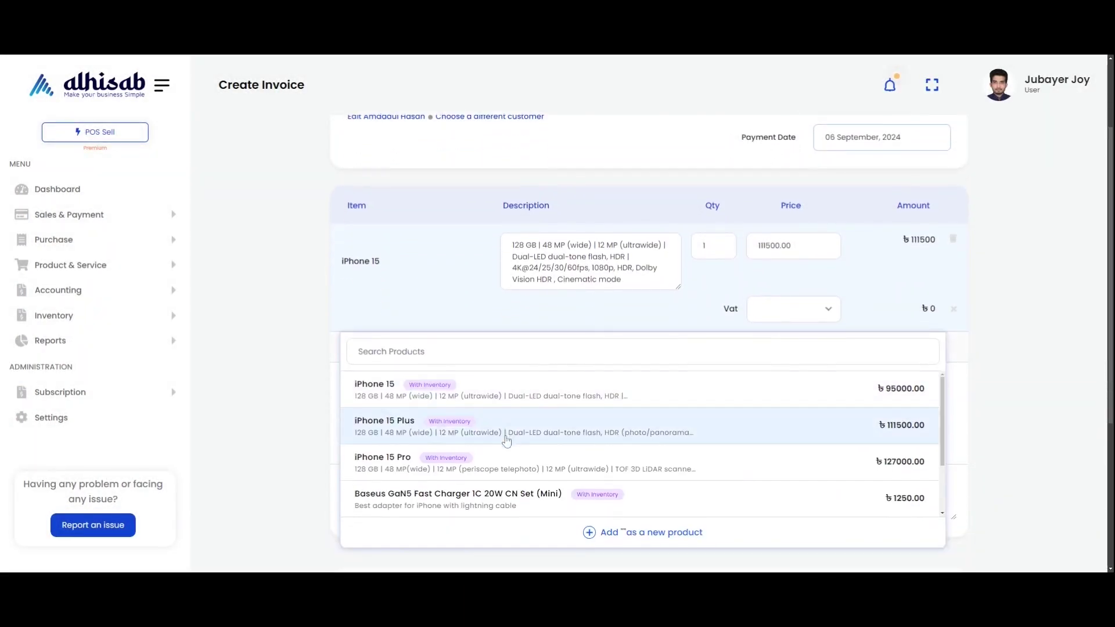
{"action": "scroll", "coordinate": [466, 480], "scroll_direction": "down", "scroll_amount": 1}
{"action": "left_click", "coordinate": [465, 444]}
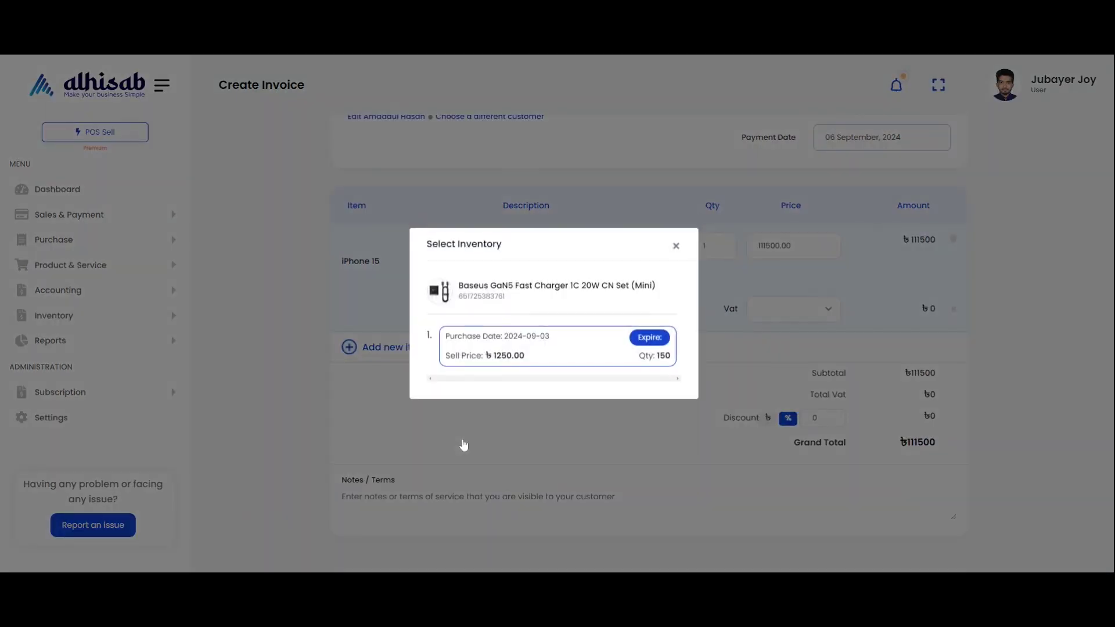
{"action": "left_click", "coordinate": [515, 357]}
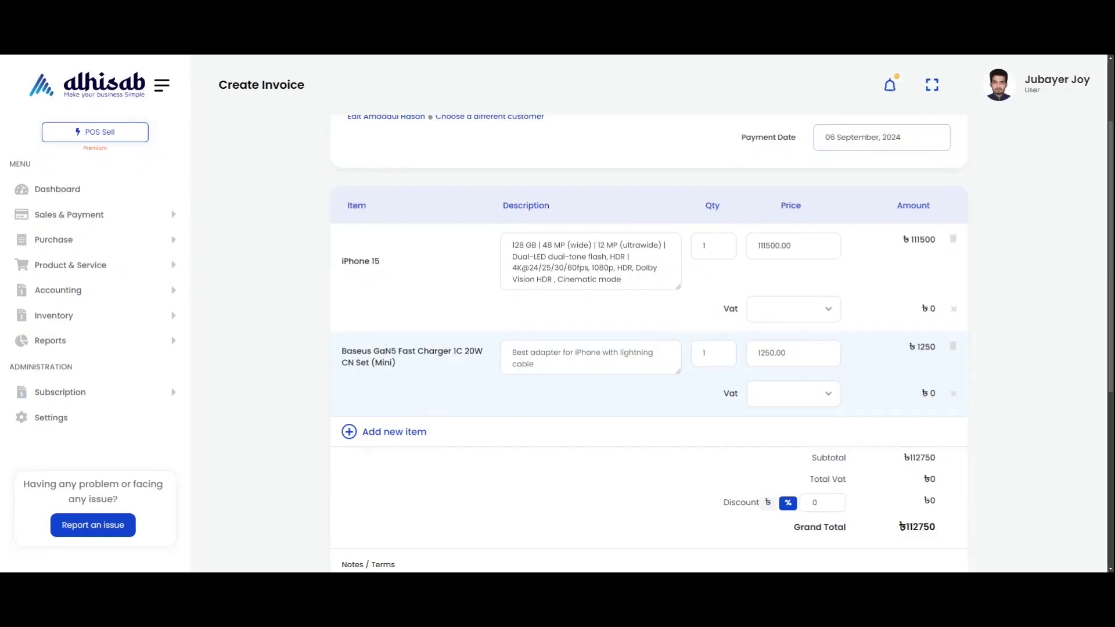
Add the Momax CaseForm Flip Magnetic Case for iPhone 15 Pro as a third invoice item from its inventory batch.
{"action": "left_click", "coordinate": [402, 436]}
{"action": "scroll", "coordinate": [476, 464], "scroll_direction": "down", "scroll_amount": 2}
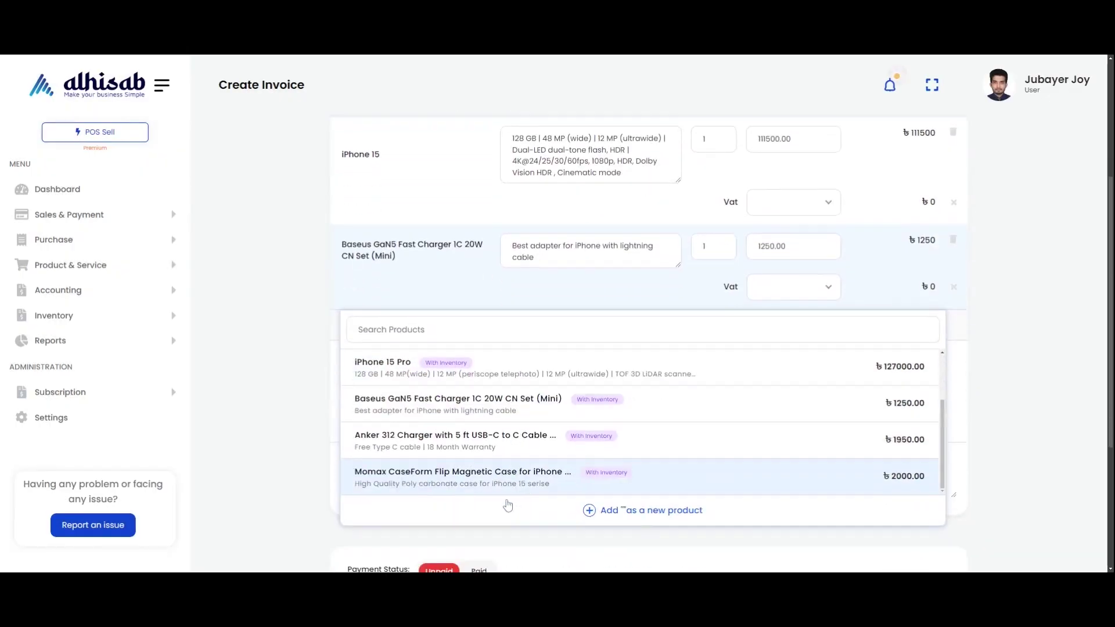
{"action": "left_click", "coordinate": [476, 473]}
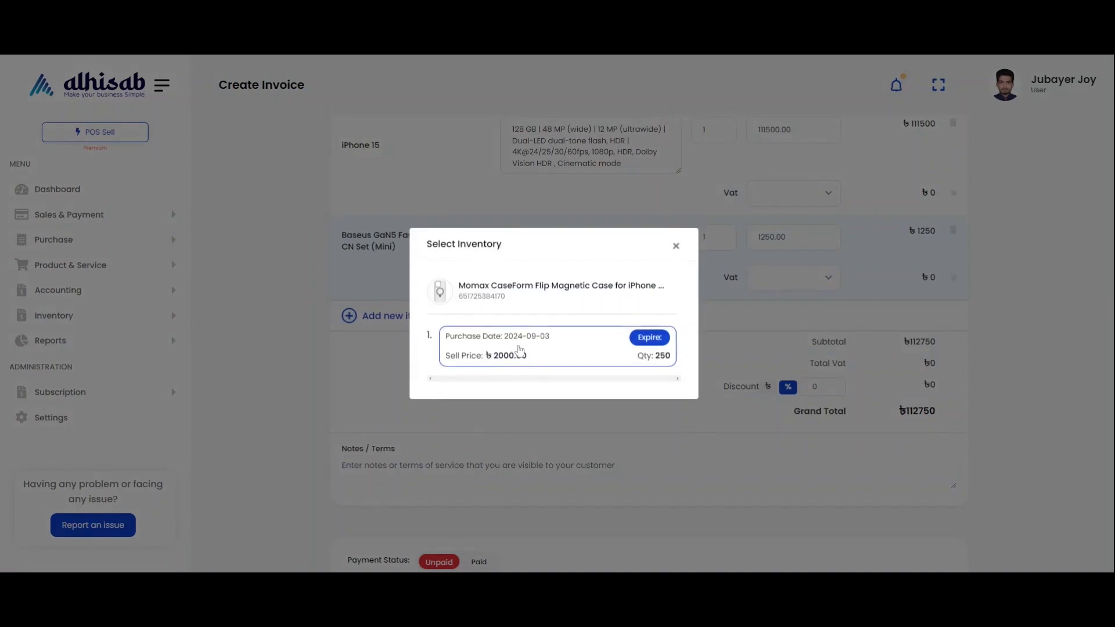
{"action": "left_click", "coordinate": [518, 351]}
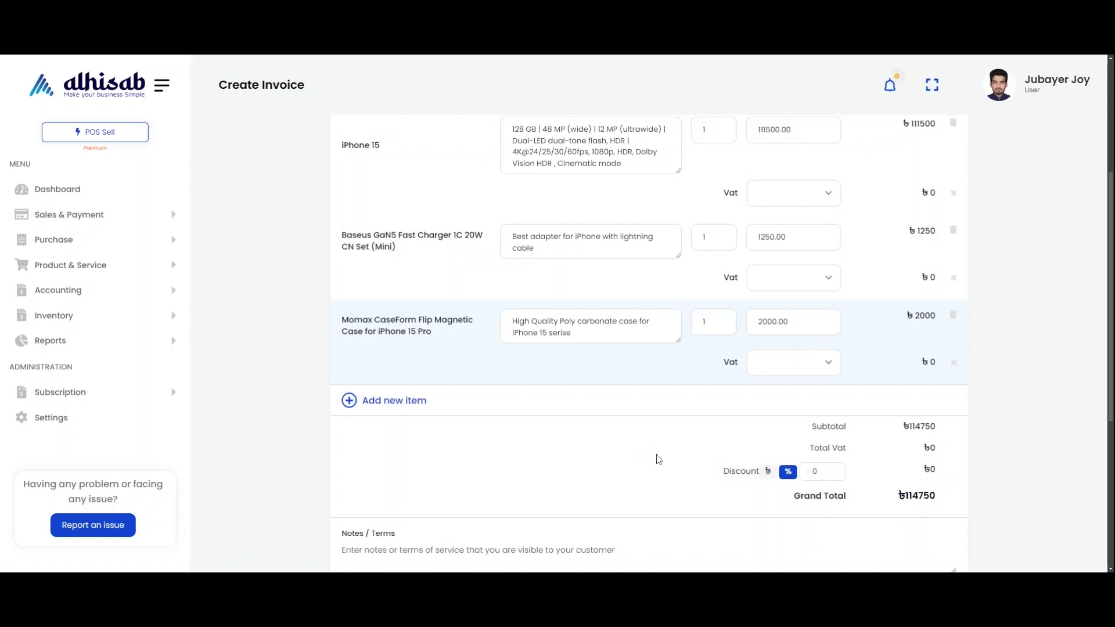
Set the invoice discount to 15 percent.
{"action": "scroll", "coordinate": [660, 455], "scroll_direction": "down", "scroll_amount": 2}
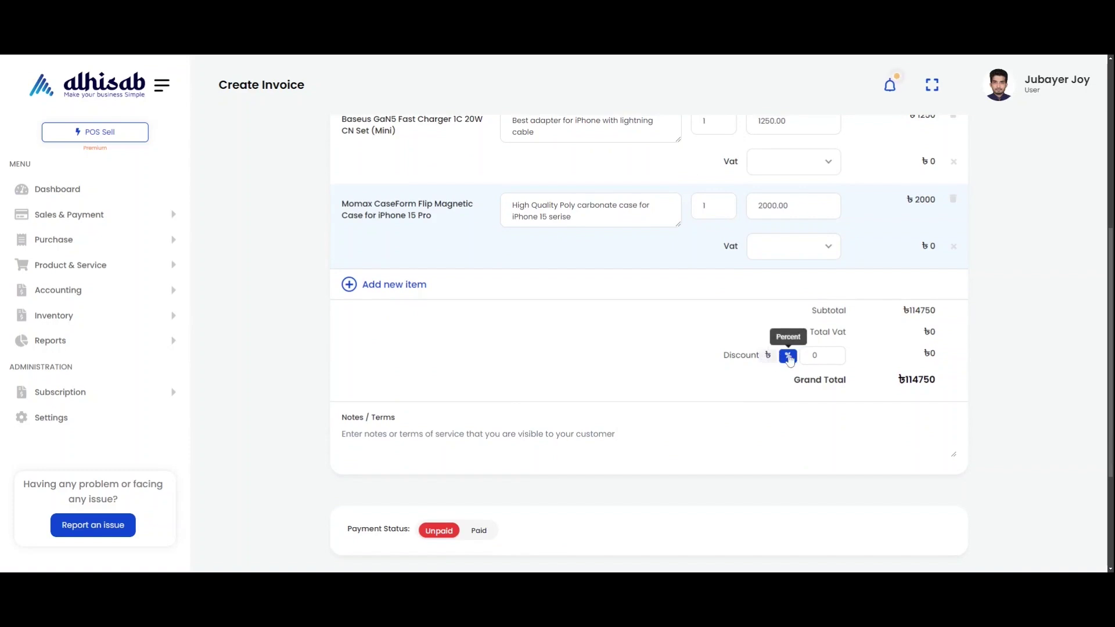
{"action": "left_click", "coordinate": [768, 356]}
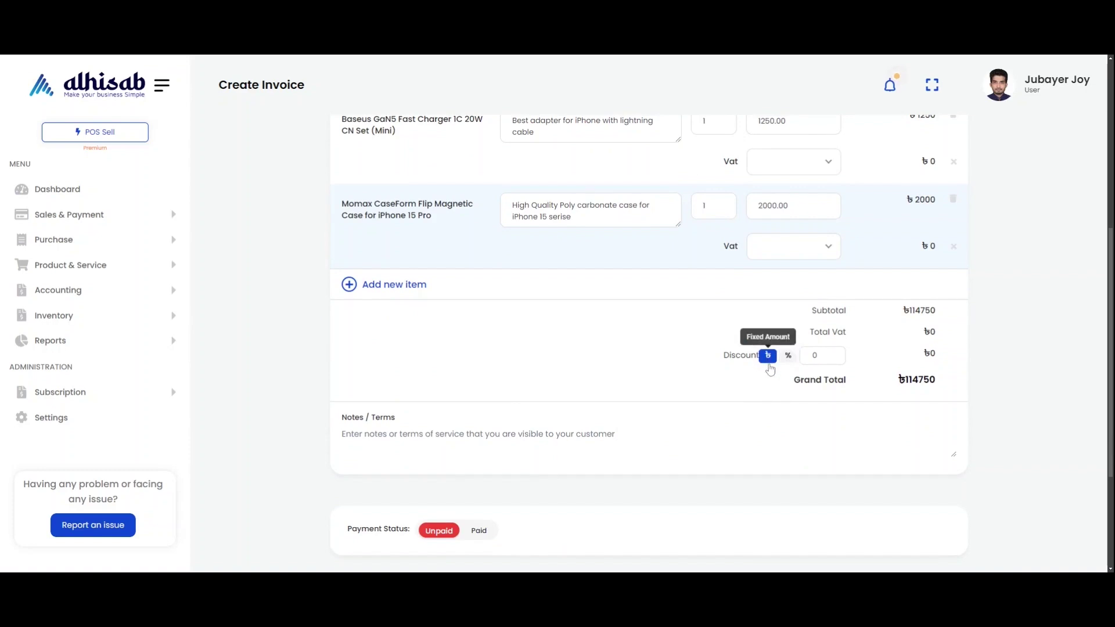
{"action": "left_click", "coordinate": [789, 358]}
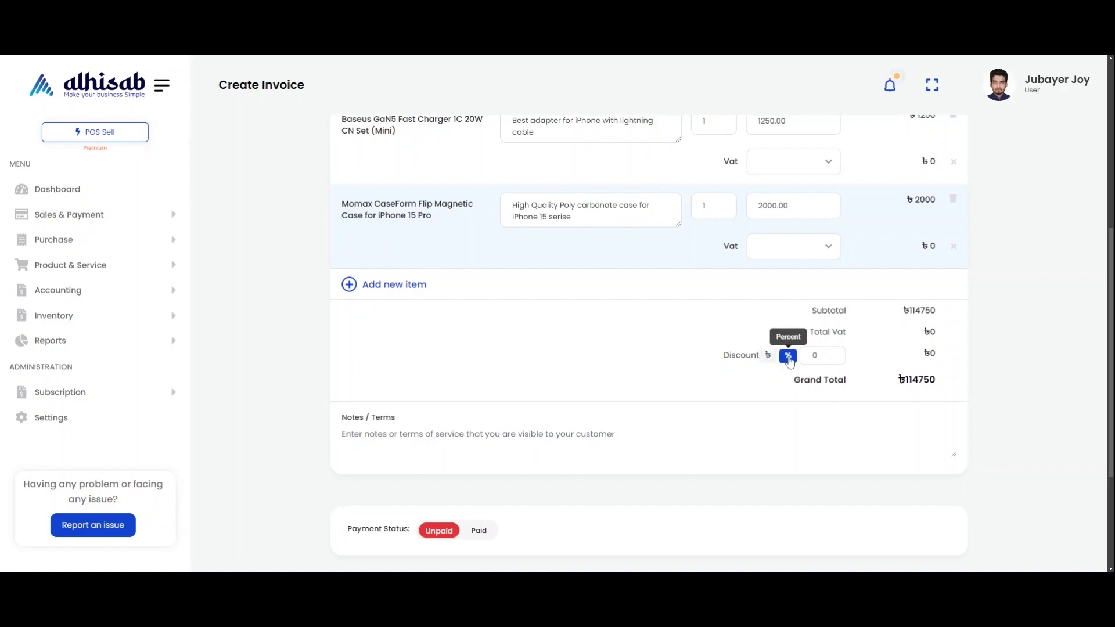
{"action": "double_click", "coordinate": [814, 355]}
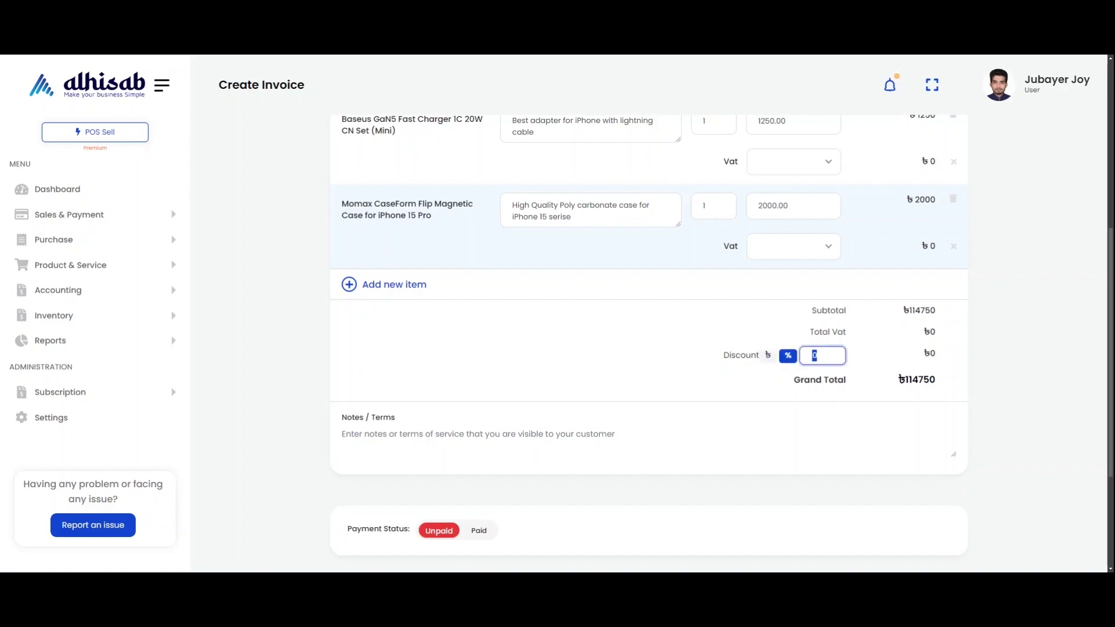
{"action": "type", "text": "15"}
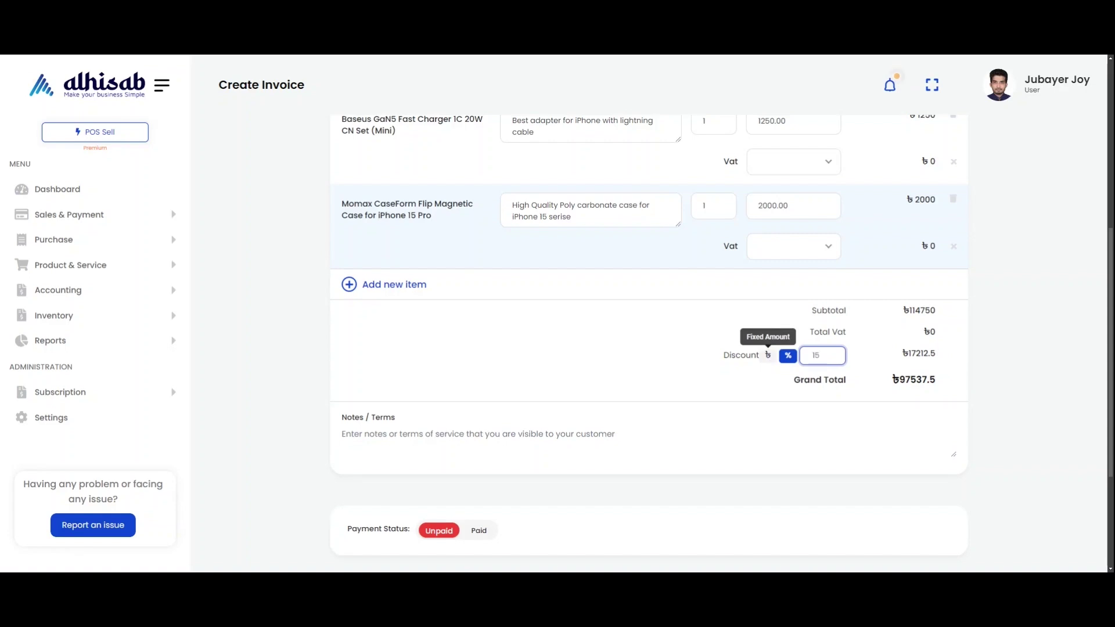
Switch the invoice discount to a fixed amount and set it to 750.
{"action": "left_click", "coordinate": [767, 356]}
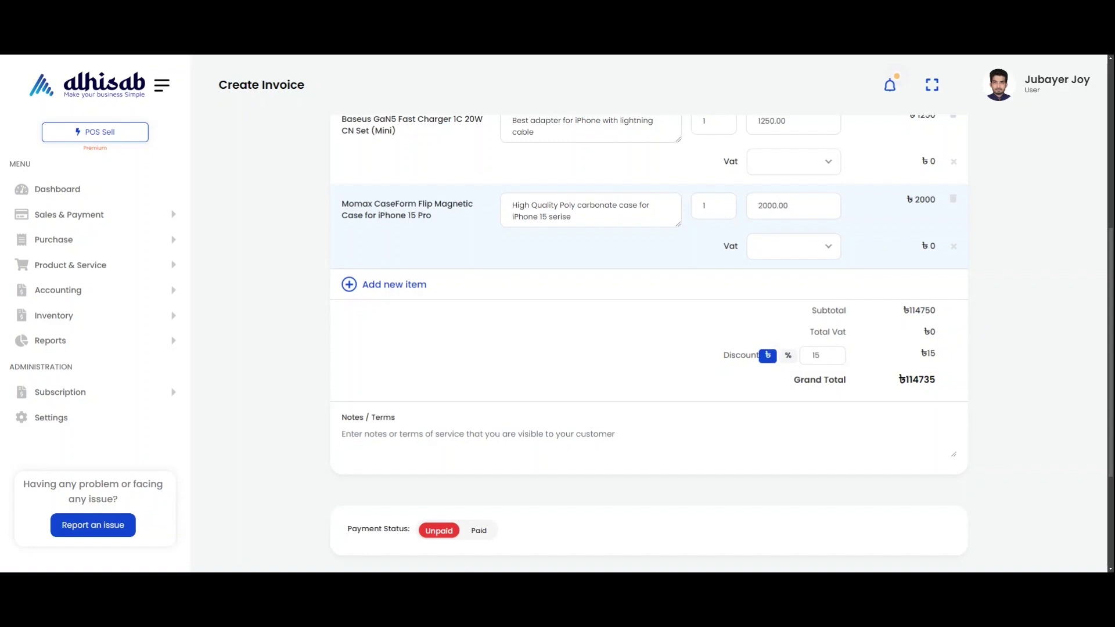
{"action": "left_click_drag", "start_coordinate": [837, 355], "coordinate": [795, 366]}
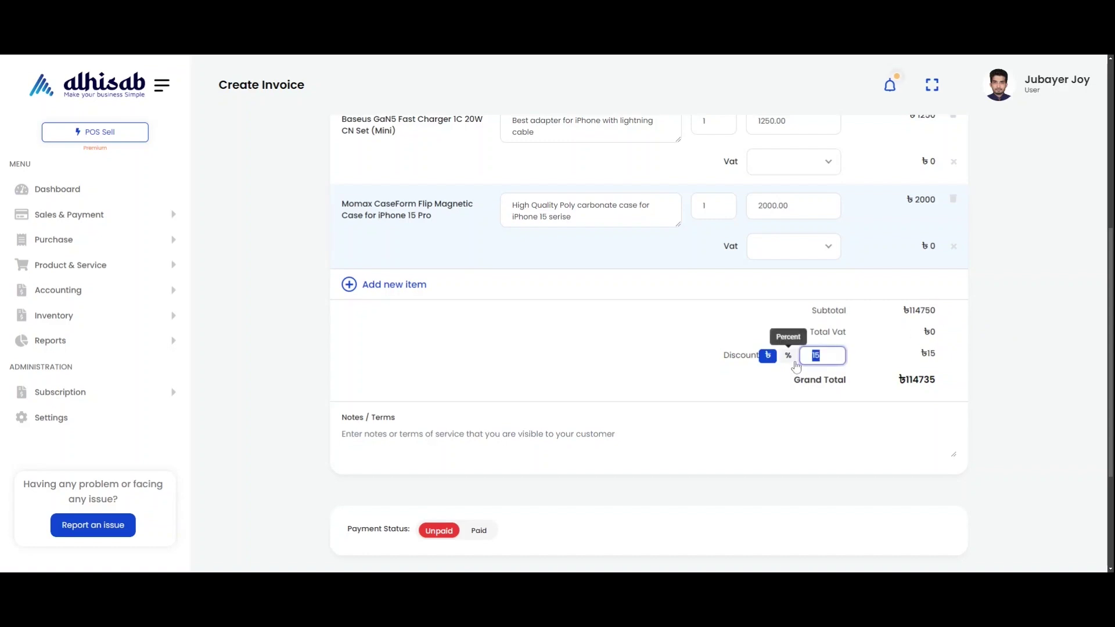
{"action": "type", "text": "750"}
{"action": "left_click", "coordinate": [725, 392]}
Mark the invoice as paid with an amount of 114000 and save it.
{"action": "scroll", "coordinate": [725, 392], "scroll_direction": "down", "scroll_amount": 1}
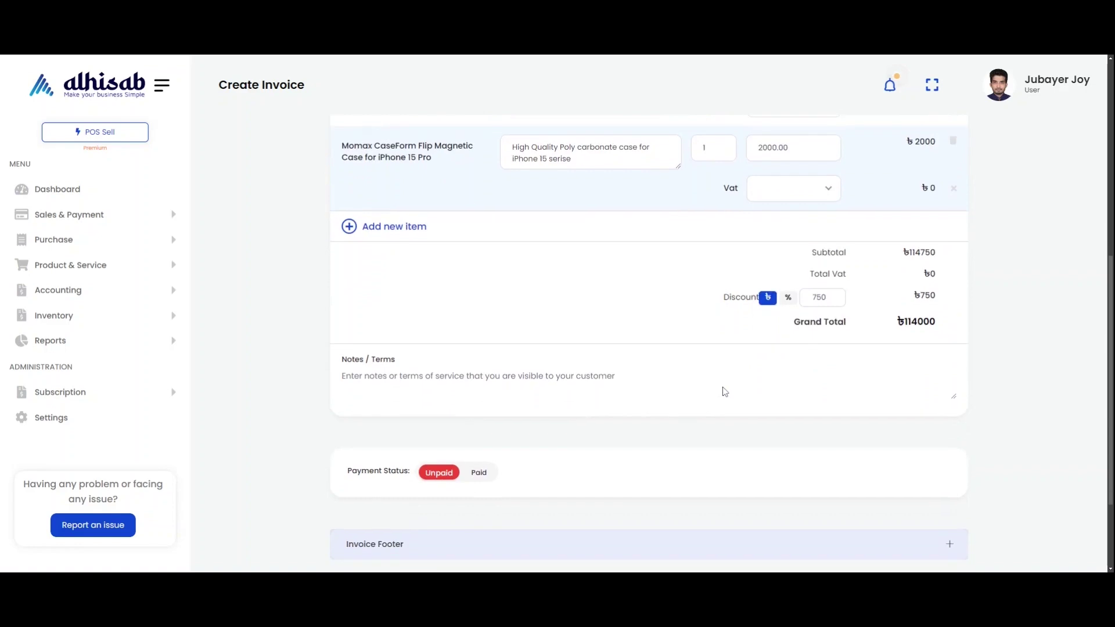
{"action": "scroll", "coordinate": [656, 386], "scroll_direction": "down", "scroll_amount": 1}
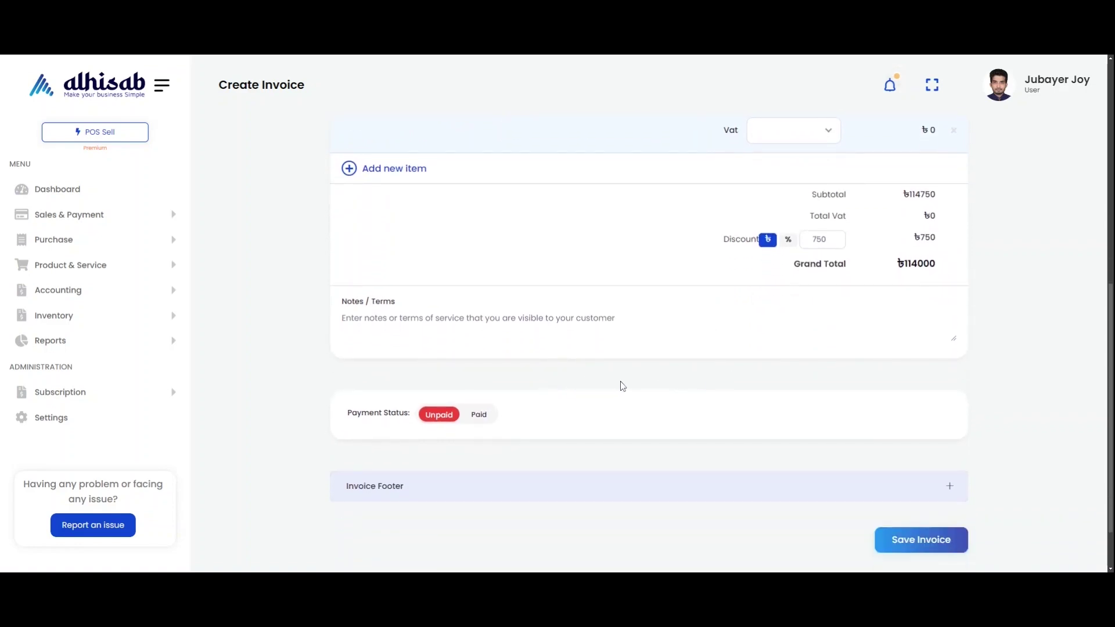
{"action": "left_click", "coordinate": [486, 420]}
{"action": "scroll", "coordinate": [888, 435], "scroll_direction": "down", "scroll_amount": 2}
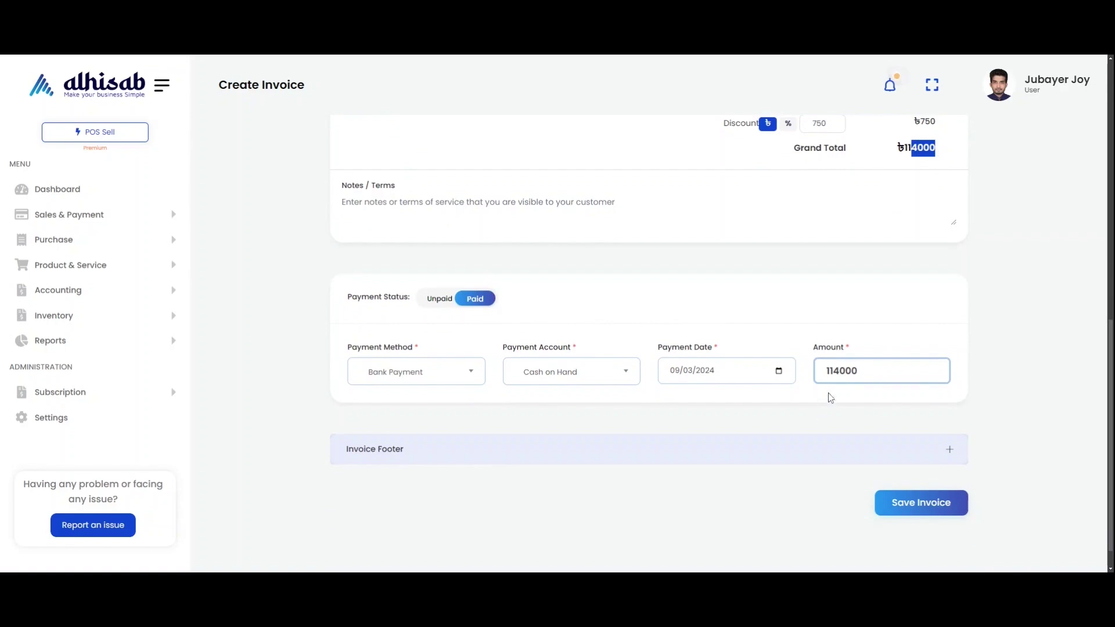
{"action": "double_click", "coordinate": [842, 371]}
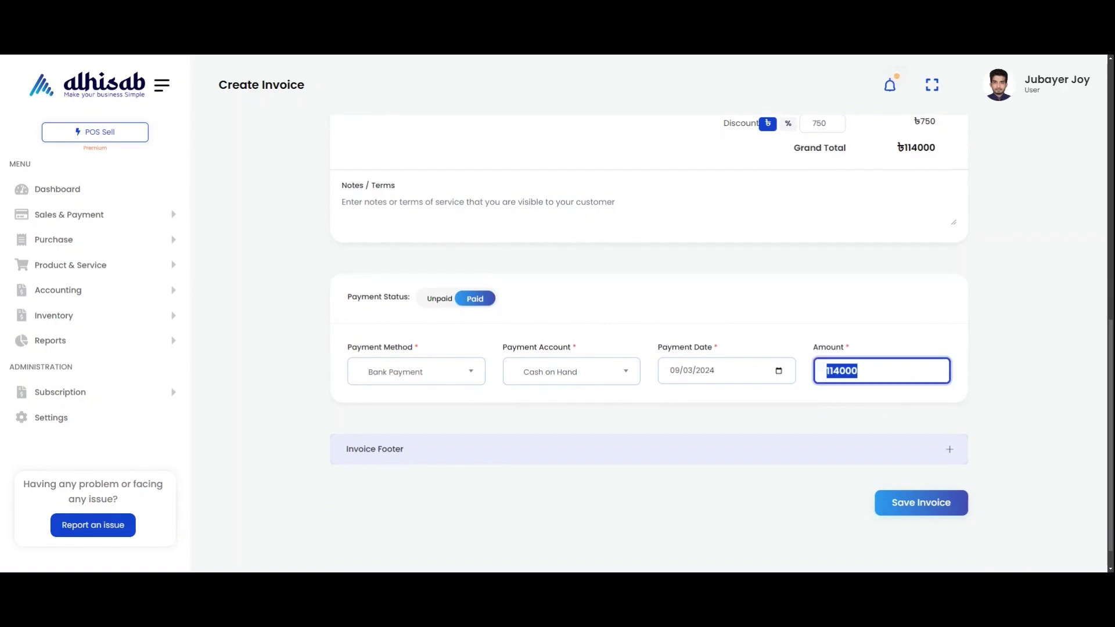
{"action": "left_click", "coordinate": [920, 514]}
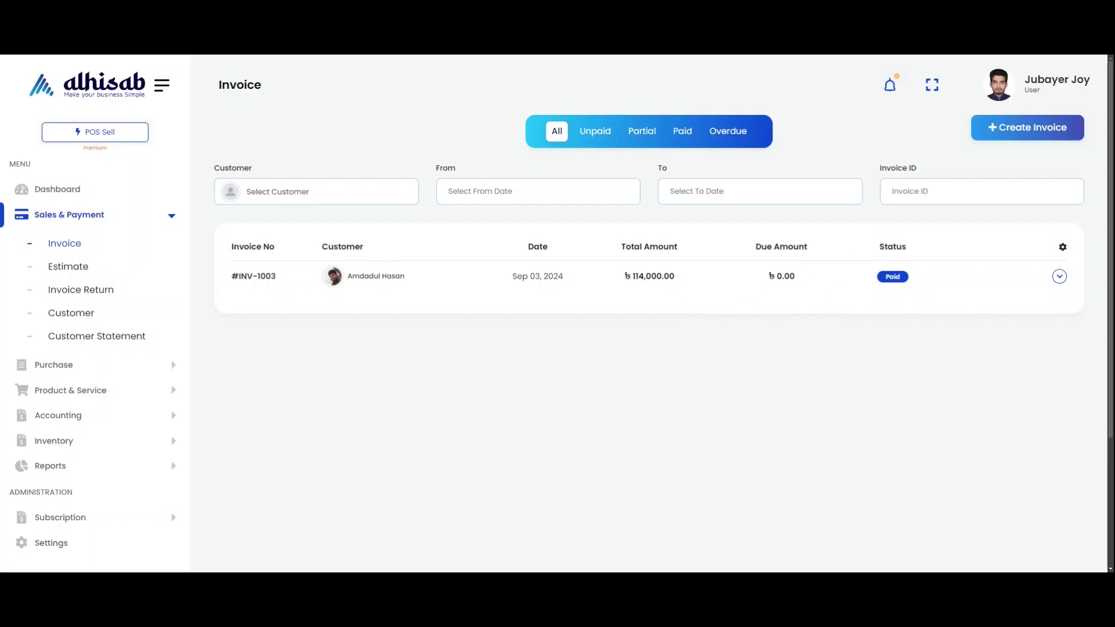
Open the available actions for the newly saved paid invoice.
{"action": "left_click", "coordinate": [1059, 277]}
{"action": "left_click", "coordinate": [1007, 303]}
Start another invoice and bill it to Agri Pro International.
{"action": "left_click", "coordinate": [996, 135]}
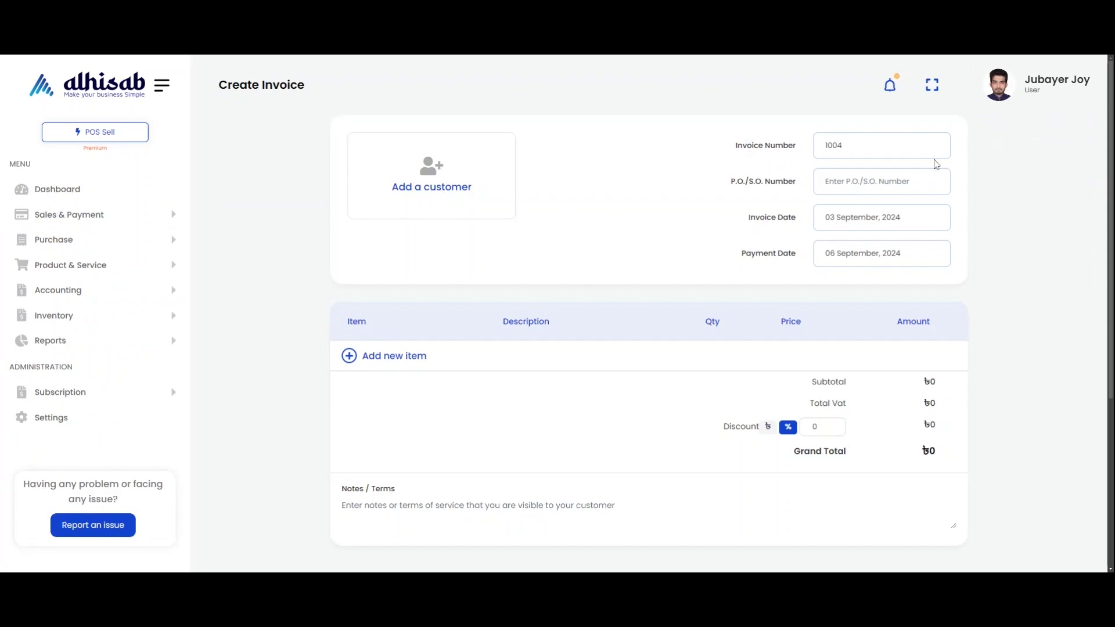
{"action": "left_click", "coordinate": [455, 169]}
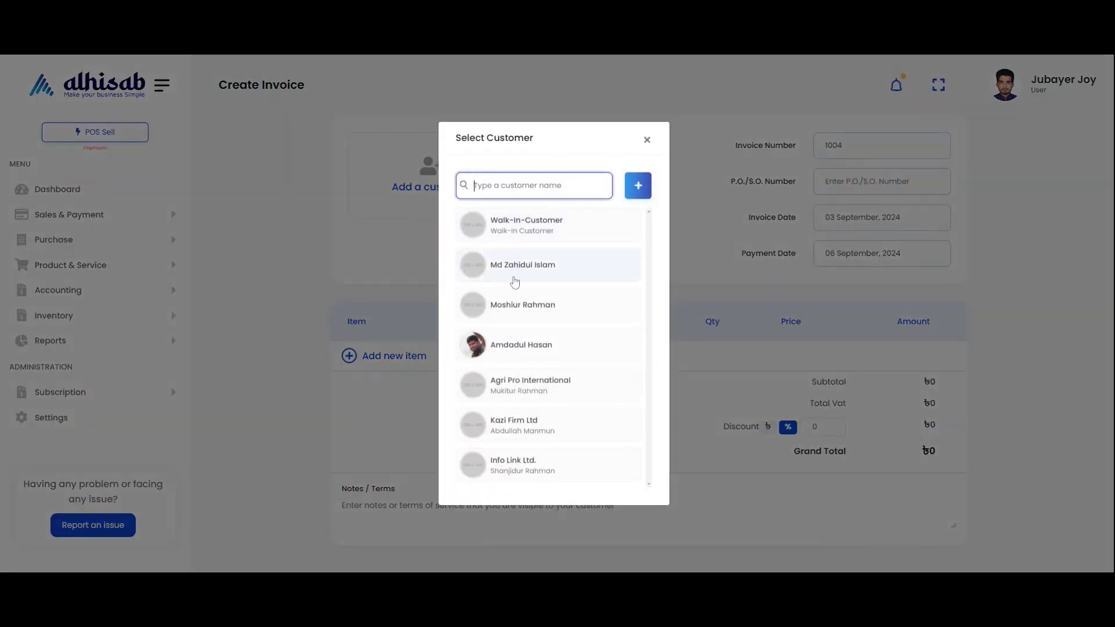
{"action": "left_click", "coordinate": [530, 383]}
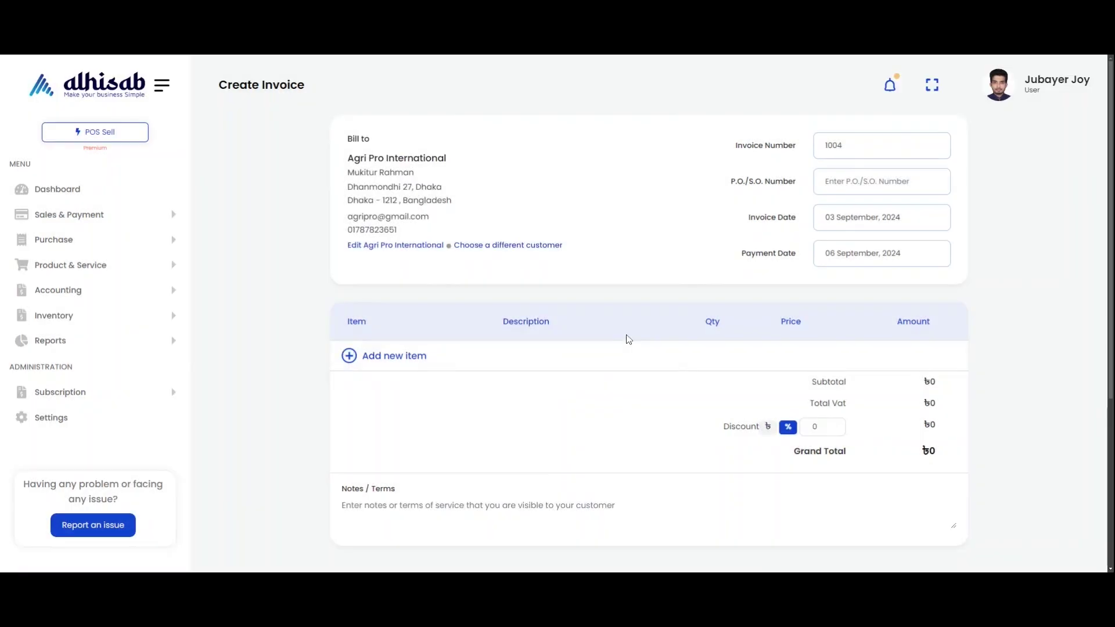
Add iPhone 15 Plus, Baseus GaN5 Fast Charger 1C 20W CN Set (Mini) and Momax CaseForm Flip Magnetic Case for iPhone 15 Pro to the invoice.
{"action": "scroll", "coordinate": [386, 299], "scroll_direction": "down", "scroll_amount": 1}
{"action": "left_click", "coordinate": [387, 299]}
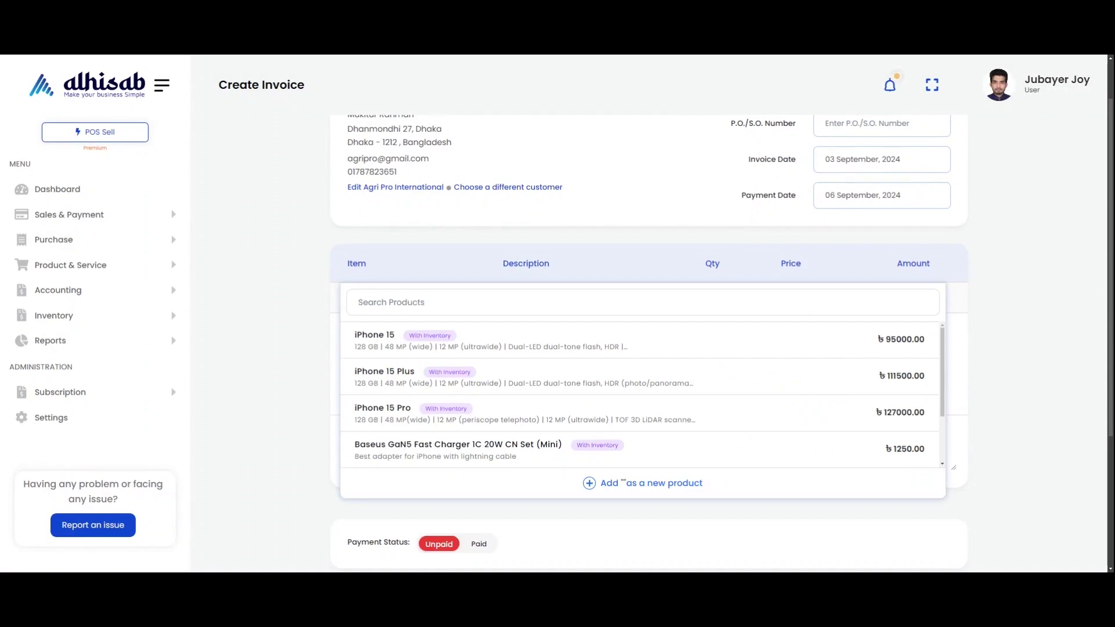
{"action": "left_click", "coordinate": [408, 384]}
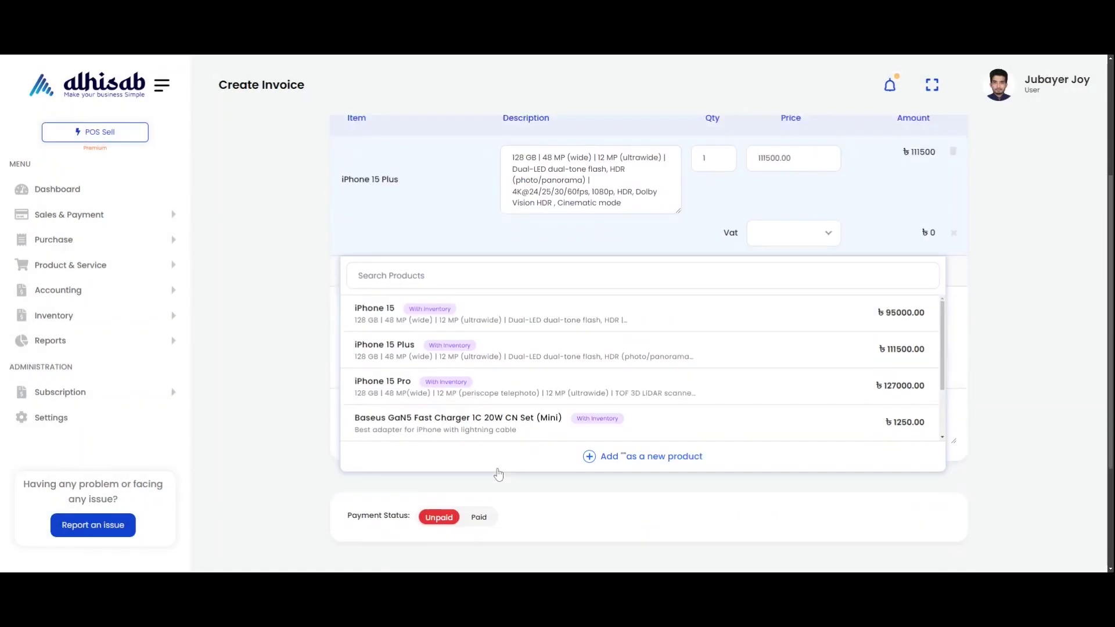
{"action": "left_click", "coordinate": [458, 423]}
{"action": "left_click", "coordinate": [540, 328]}
{"action": "left_click", "coordinate": [386, 327]}
{"action": "scroll", "coordinate": [456, 480], "scroll_direction": "down", "scroll_amount": 2}
{"action": "left_click", "coordinate": [456, 480]}
{"action": "left_click", "coordinate": [633, 348]}
{"action": "scroll", "coordinate": [542, 443], "scroll_direction": "down", "scroll_amount": 1}
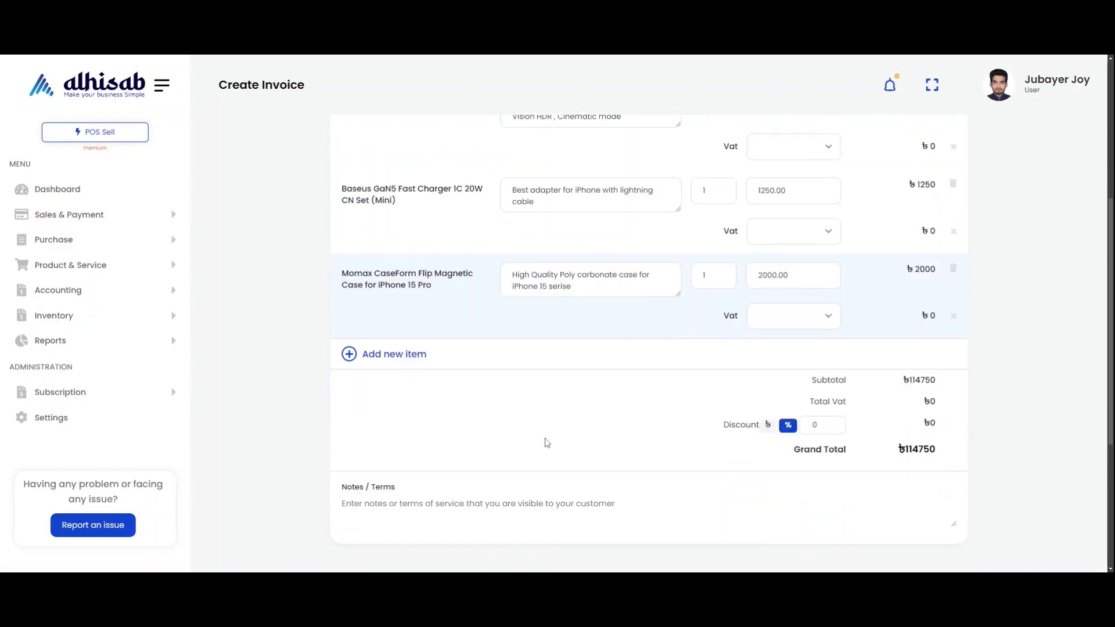
Examine the invoice's notes and terms field and its default footer text, leaving both as they are.
{"action": "scroll", "coordinate": [528, 418], "scroll_direction": "down", "scroll_amount": 2}
{"action": "scroll", "coordinate": [571, 426], "scroll_direction": "down", "scroll_amount": 2}
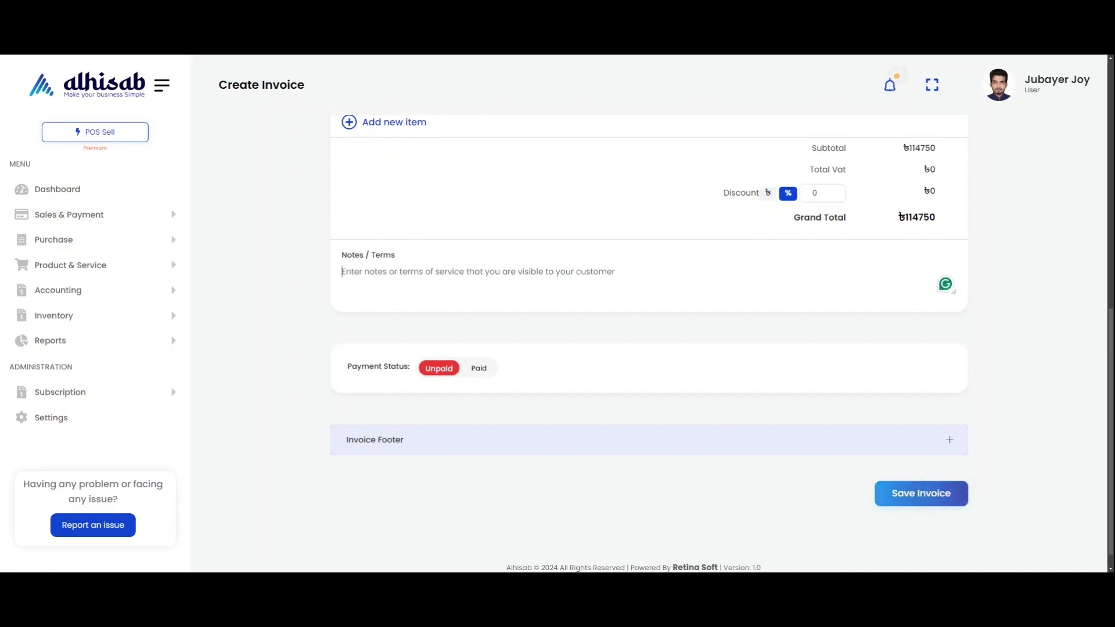
{"action": "left_click", "coordinate": [343, 272]}
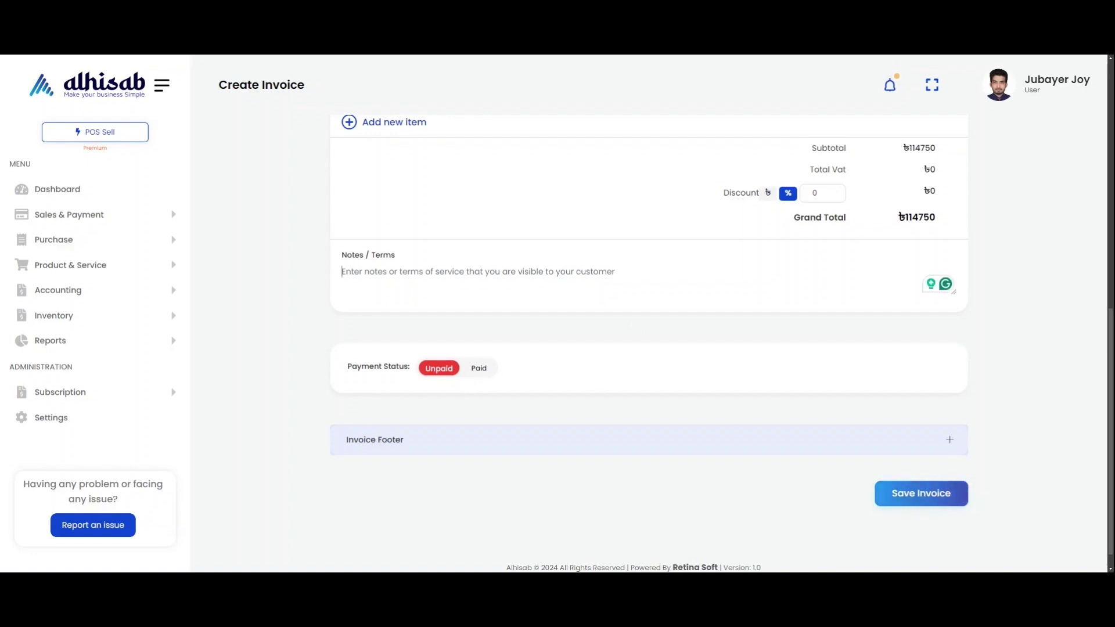
{"action": "left_click", "coordinate": [601, 440]}
{"action": "scroll", "coordinate": [598, 449], "scroll_direction": "down", "scroll_amount": 1}
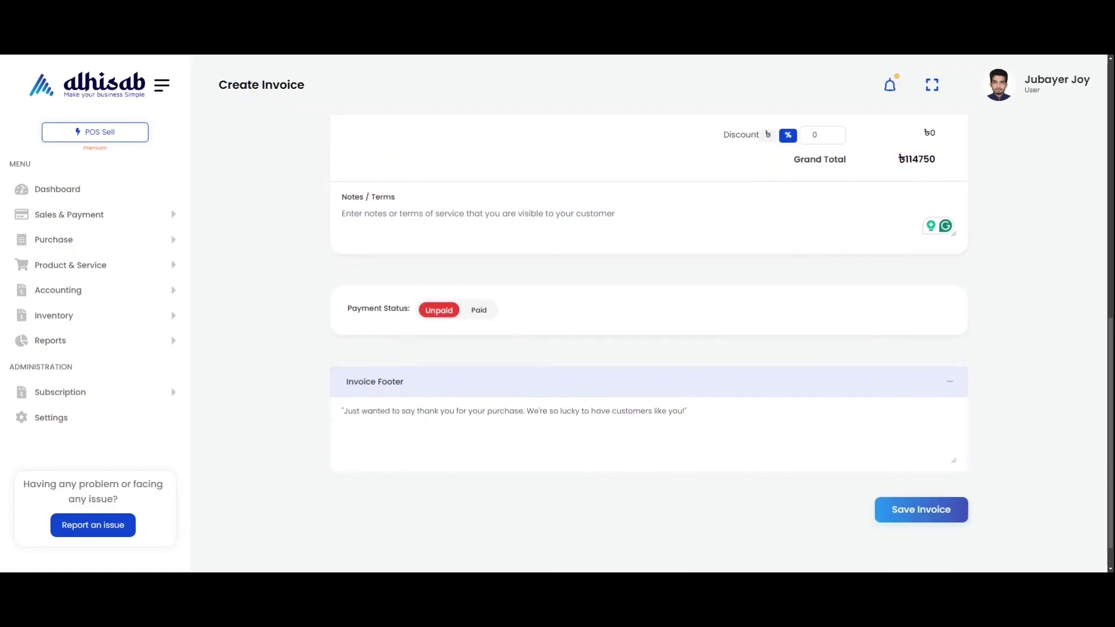
{"action": "left_click_drag", "start_coordinate": [688, 411], "coordinate": [336, 416]}
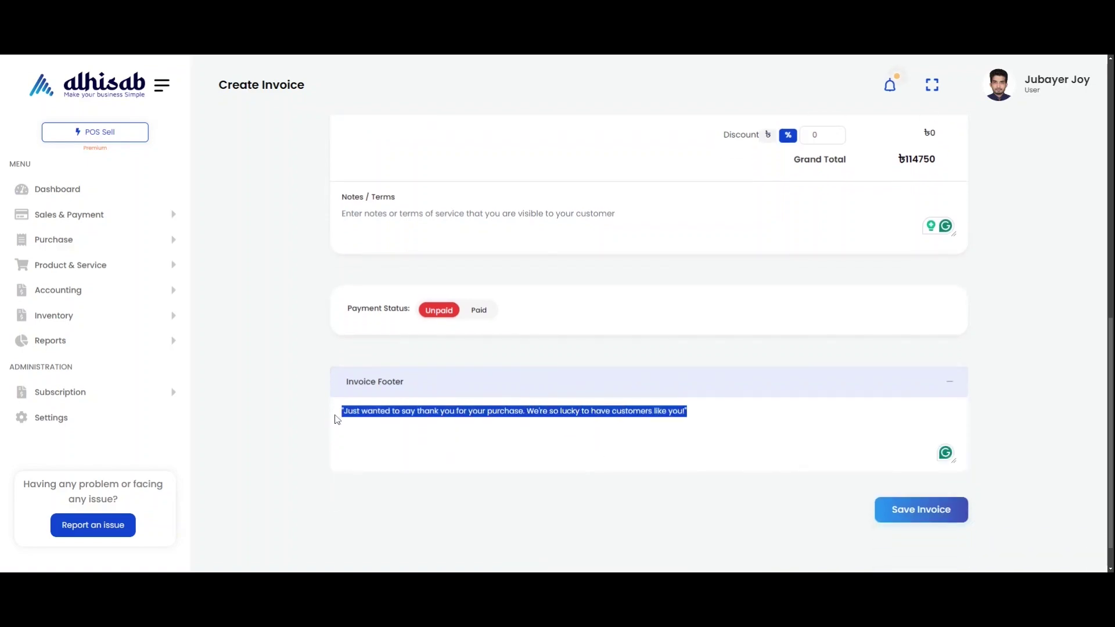
{"action": "left_click", "coordinate": [701, 419]}
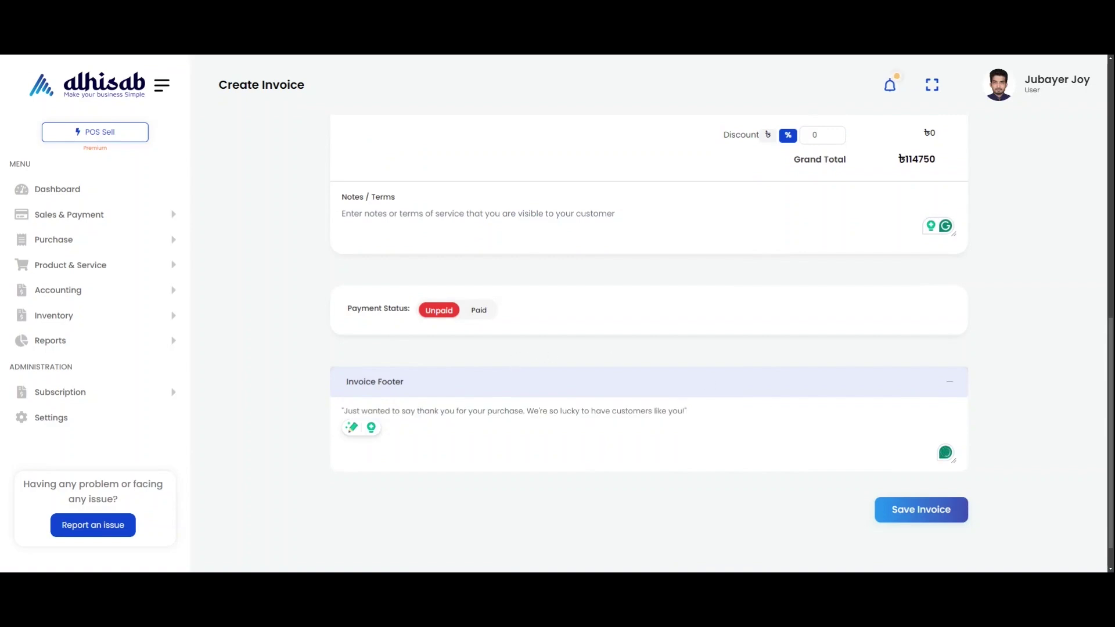
{"action": "left_click", "coordinate": [781, 394]}
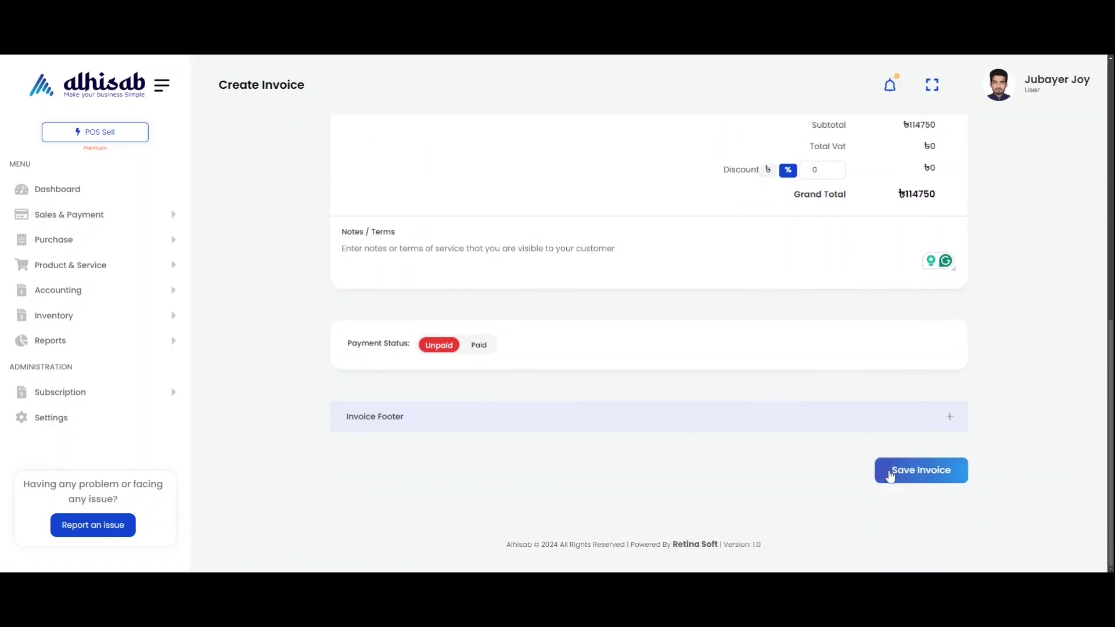
Save the invoice as unpaid, dismiss the success message and check its status in the invoice list.
{"action": "left_click", "coordinate": [890, 475]}
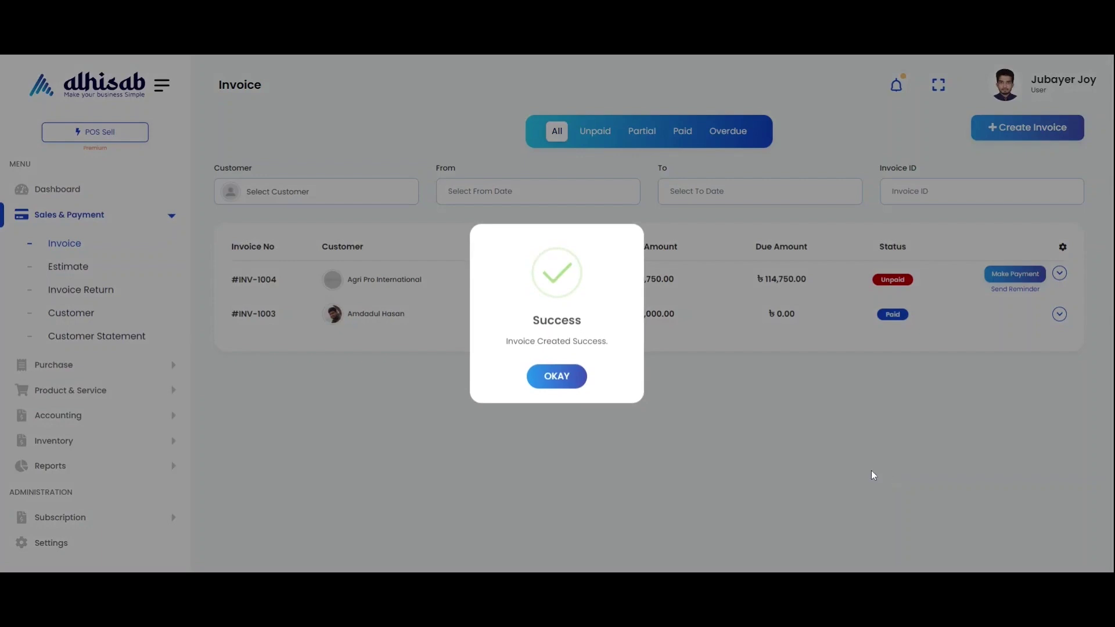
{"action": "left_click", "coordinate": [869, 469]}
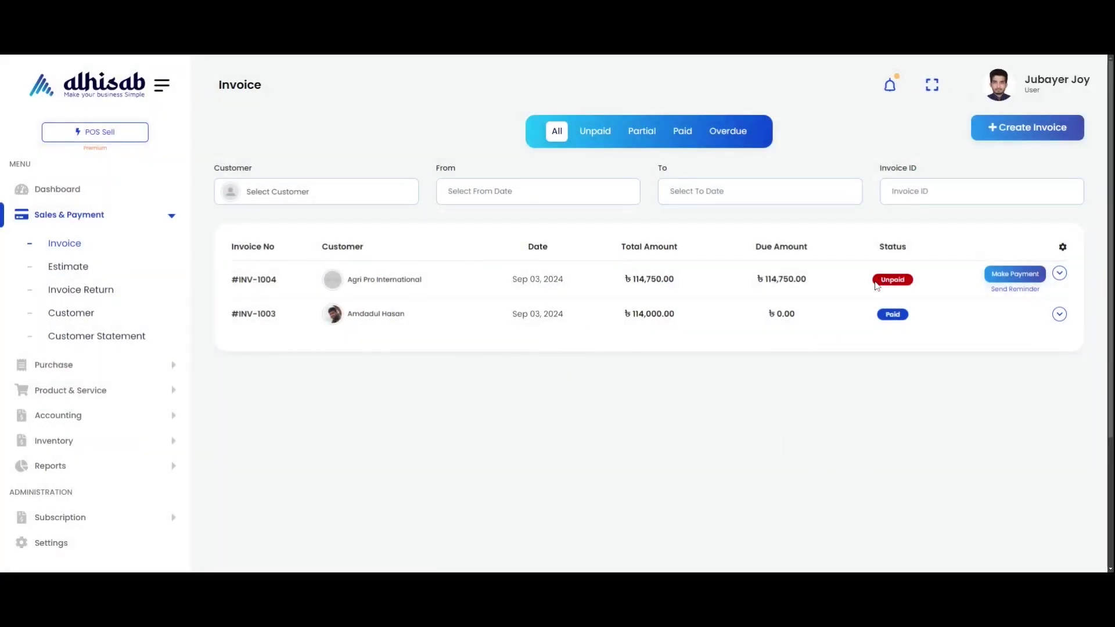
{"action": "left_click_drag", "start_coordinate": [879, 285], "coordinate": [909, 284]}
{"action": "left_click", "coordinate": [922, 285]}
Record a partial payment of 100000 on the Agri Pro International invoice, using Bank Payment and the Cash on Hand account.
{"action": "left_click", "coordinate": [1016, 279]}
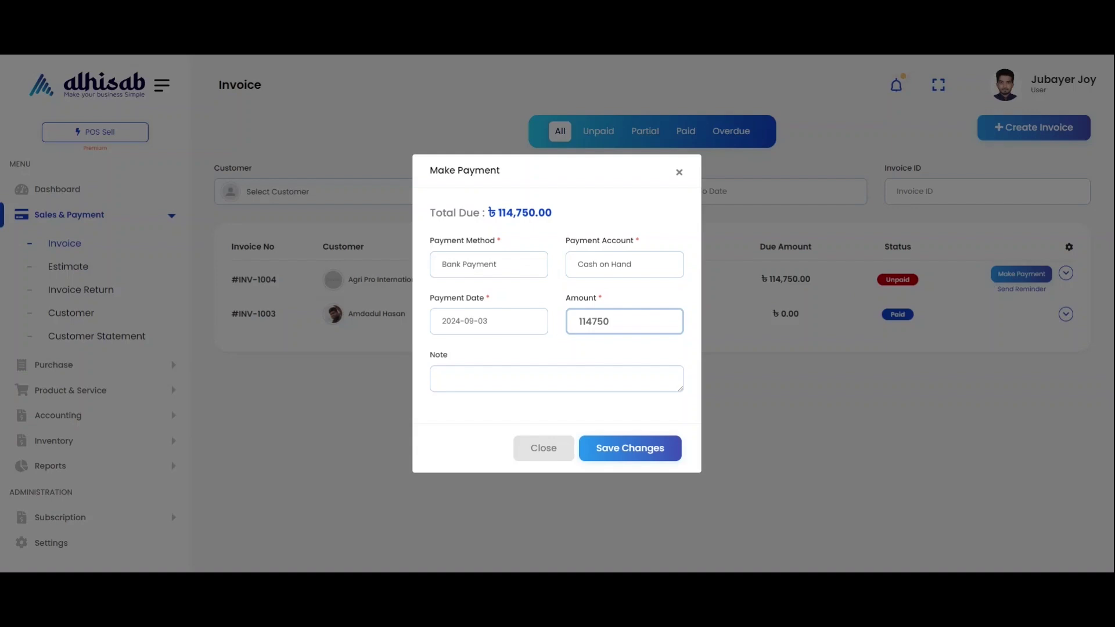
{"action": "left_click_drag", "start_coordinate": [583, 321], "coordinate": [610, 322]}
{"action": "type", "text": "00000"}
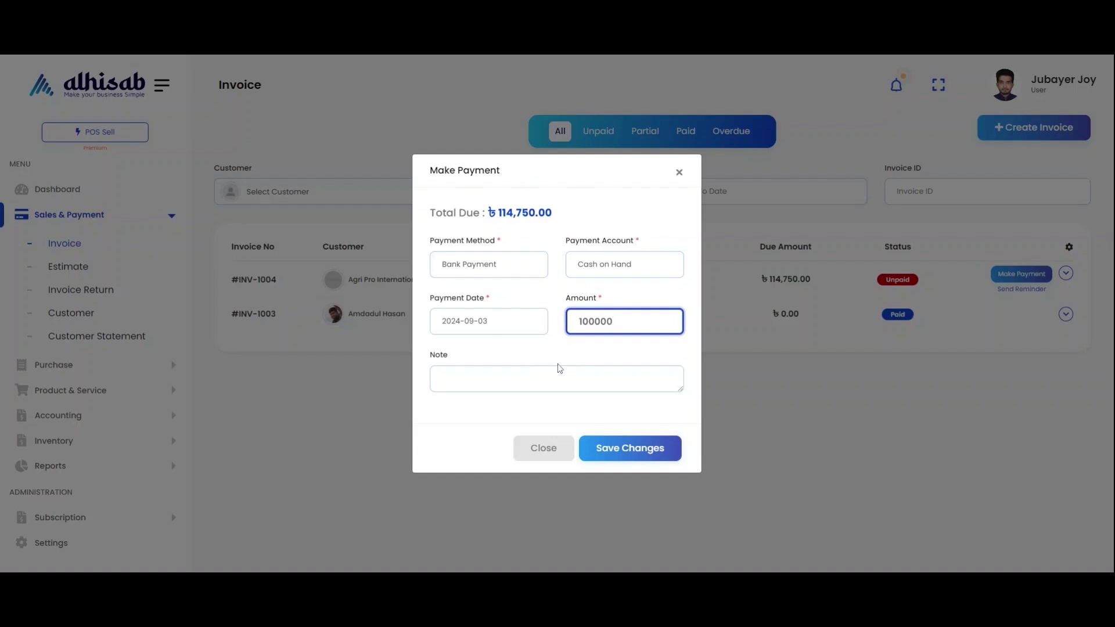
{"action": "left_click", "coordinate": [637, 451]}
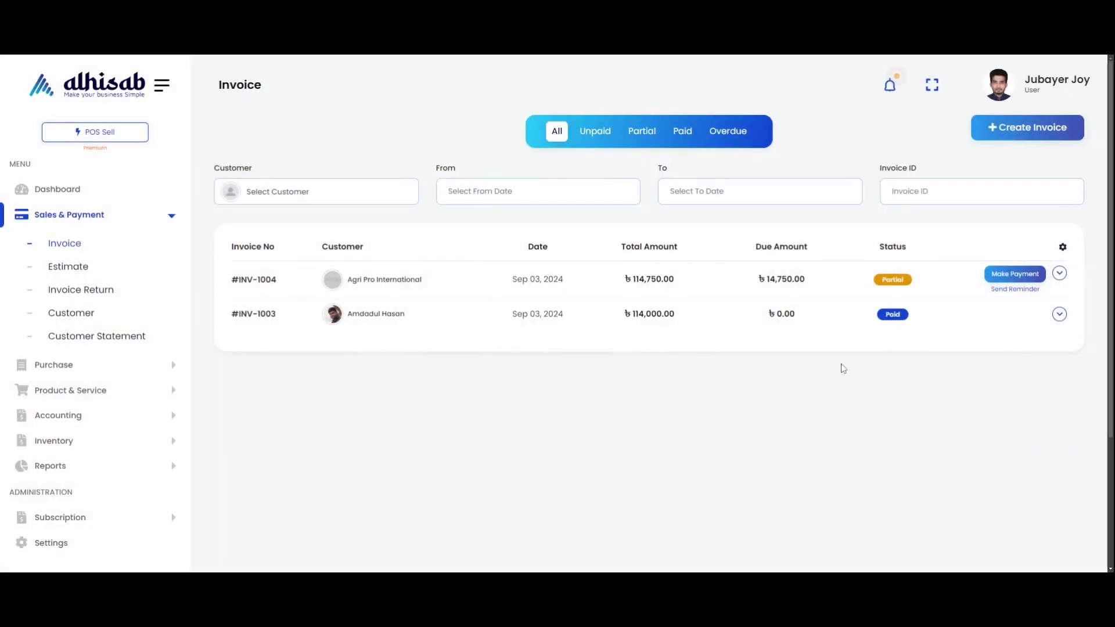
Check the payment status and remaining due amount of the Agri Pro International invoice.
{"action": "left_click_drag", "start_coordinate": [907, 281], "coordinate": [881, 285]}
{"action": "left_click_drag", "start_coordinate": [758, 280], "coordinate": [809, 284]}
{"action": "left_click", "coordinate": [810, 285]}
Open the SMS payment reminder for the Agri Pro International invoice, review its message and link, and close it without sending.
{"action": "left_click", "coordinate": [1021, 290]}
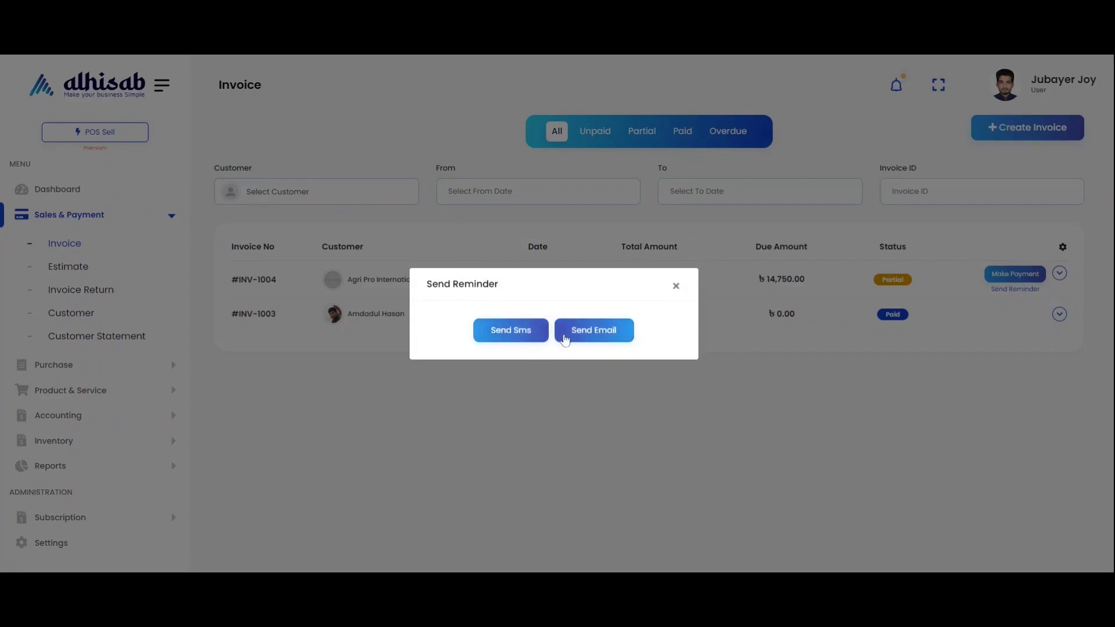
{"action": "left_click", "coordinate": [523, 335]}
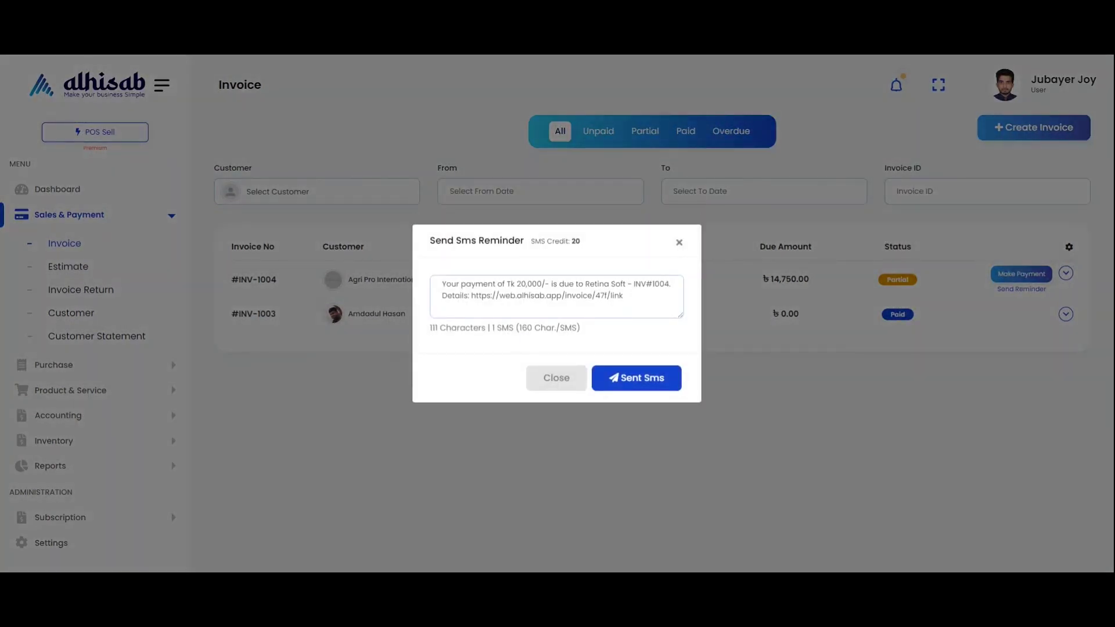
{"action": "left_click_drag", "start_coordinate": [444, 284], "coordinate": [470, 296]}
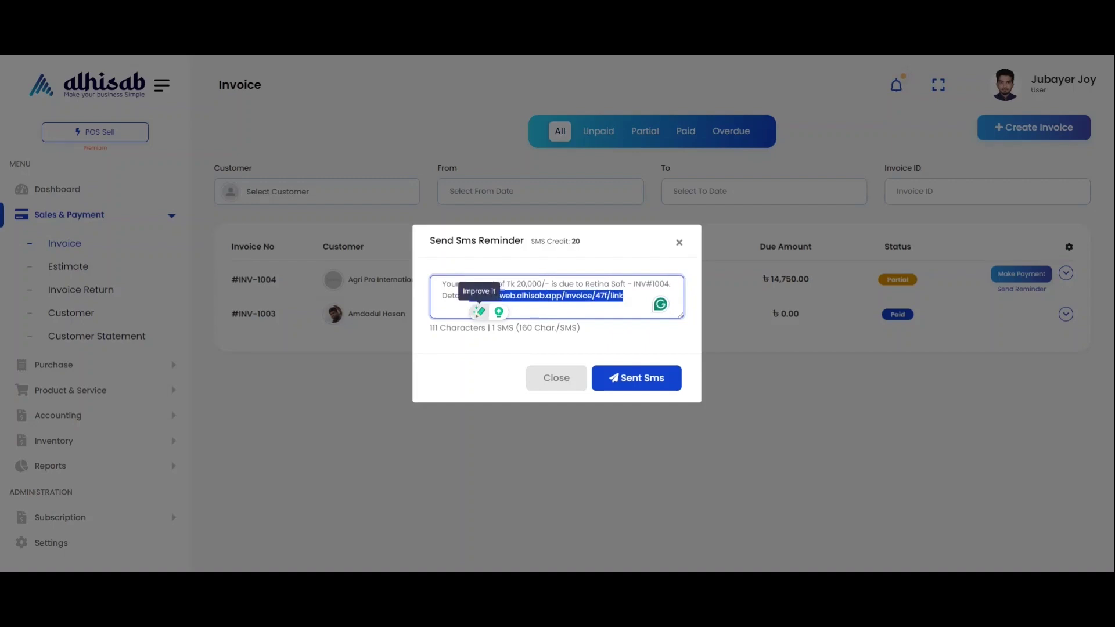
{"action": "left_click", "coordinate": [679, 242]}
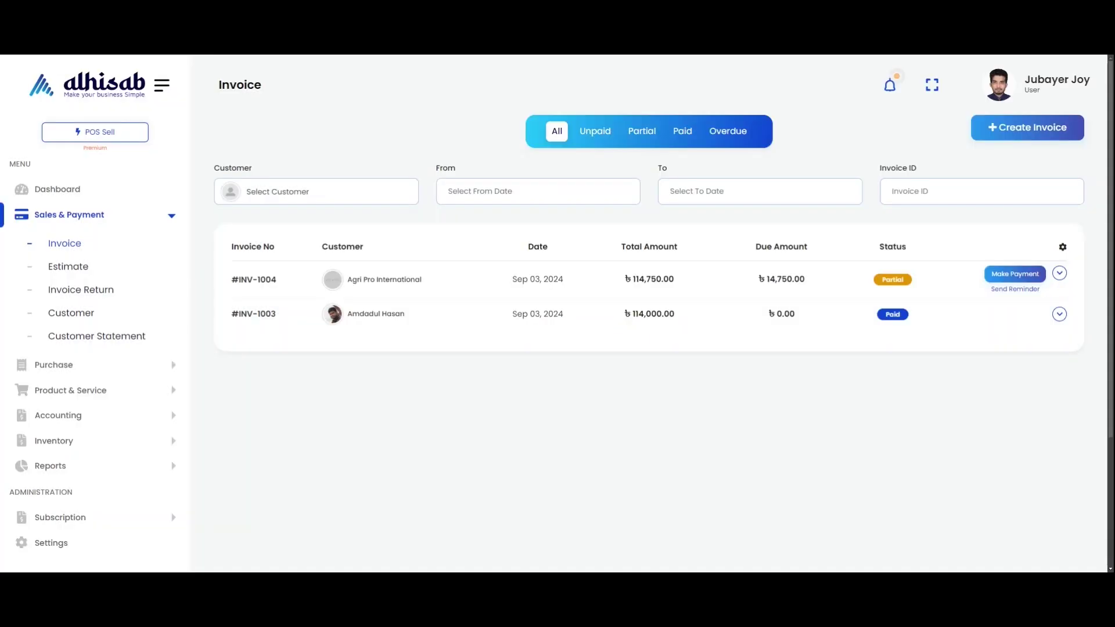